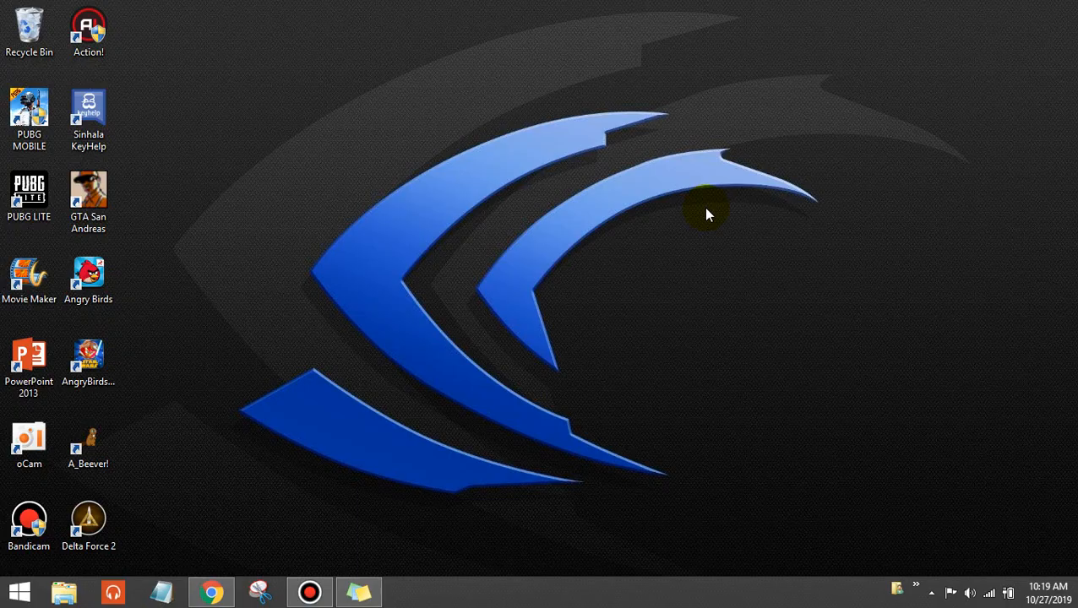
Switch to Chrome, view the MYPC Srilanka YouTube channel page, and bring up the blank new tab.
click(212, 591)
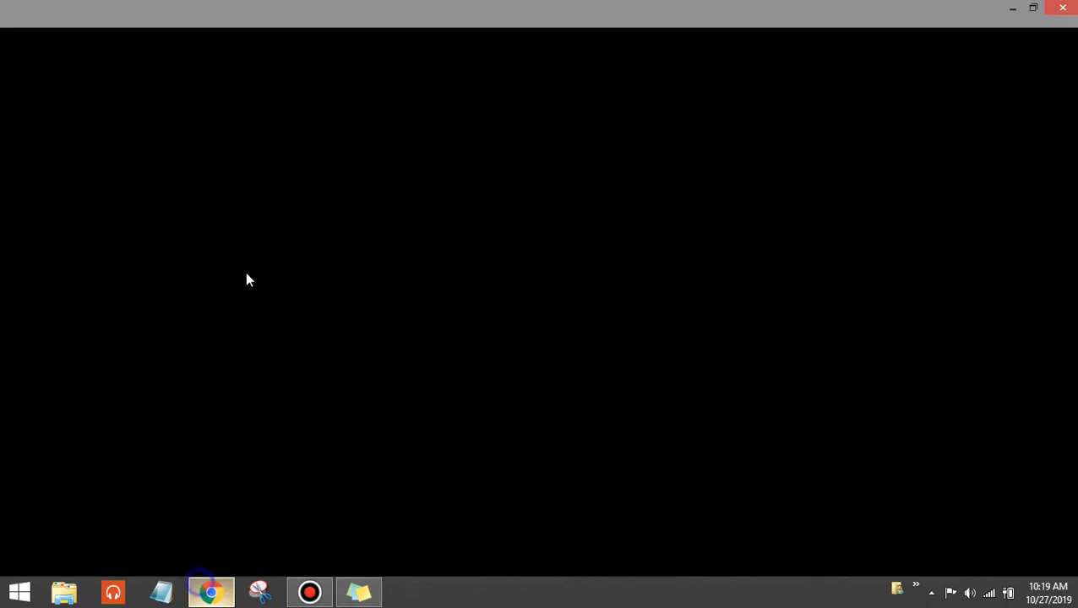
click(139, 10)
click(377, 122)
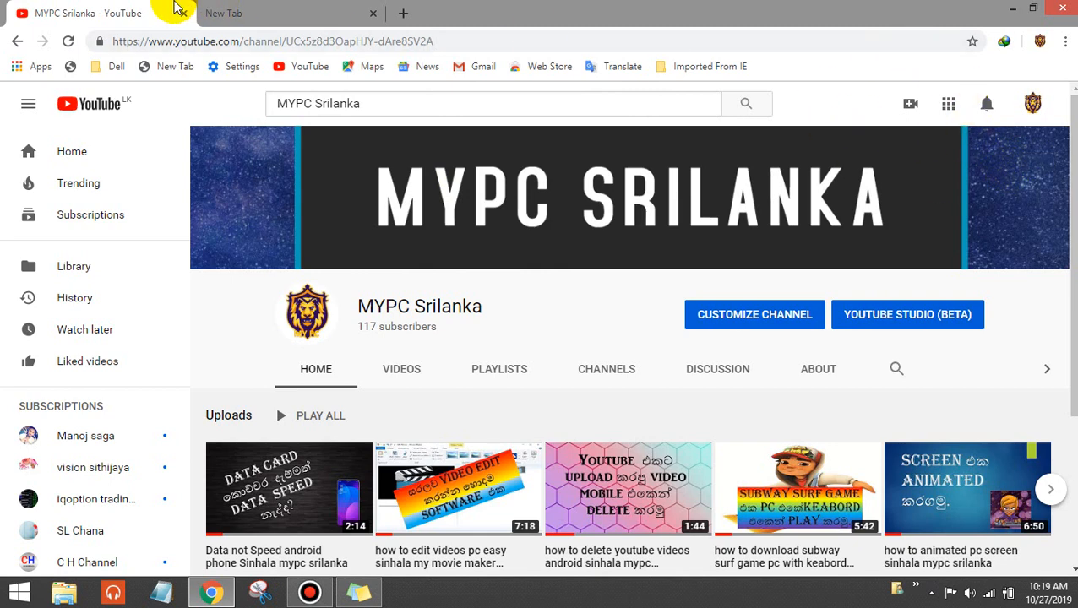
click(233, 12)
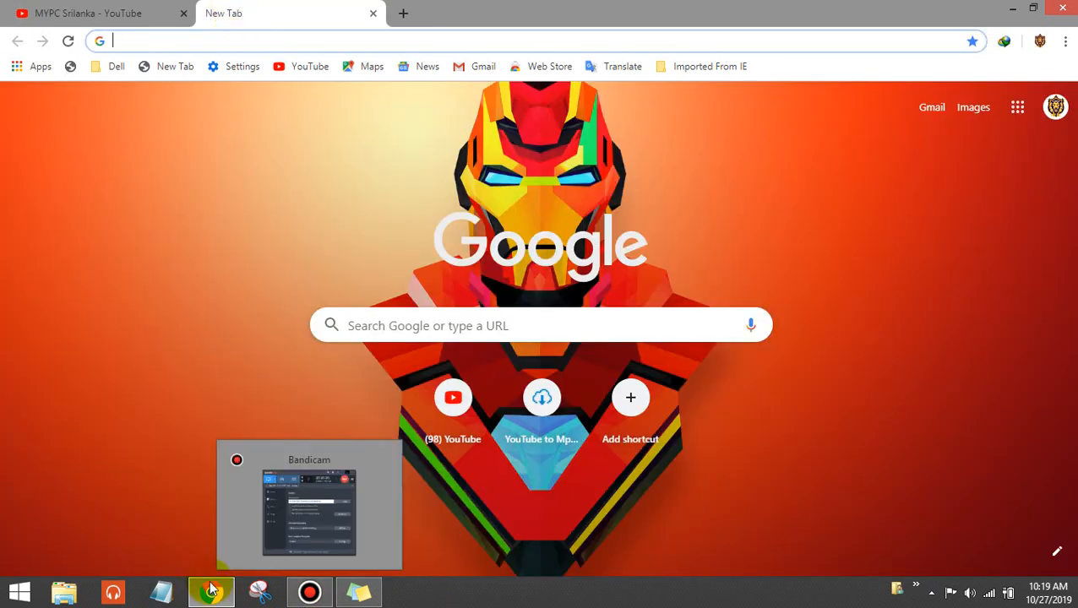
Write "gaming youtbe banner make" in a new Notepad note, copy the text, and minimize the note.
click(160, 593)
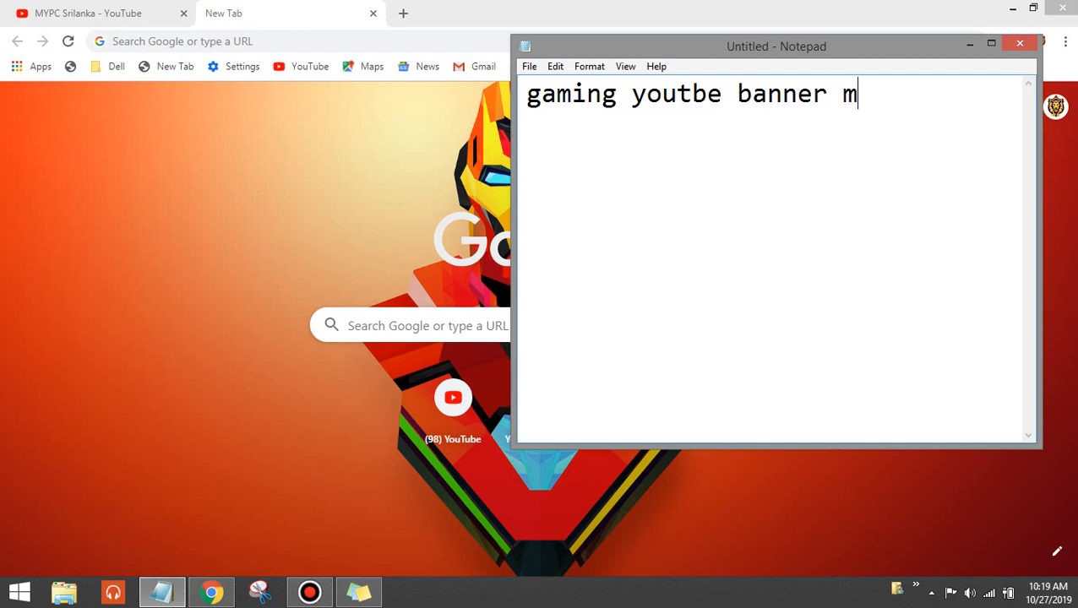
drag(903, 120, 548, 101)
right_click(608, 102)
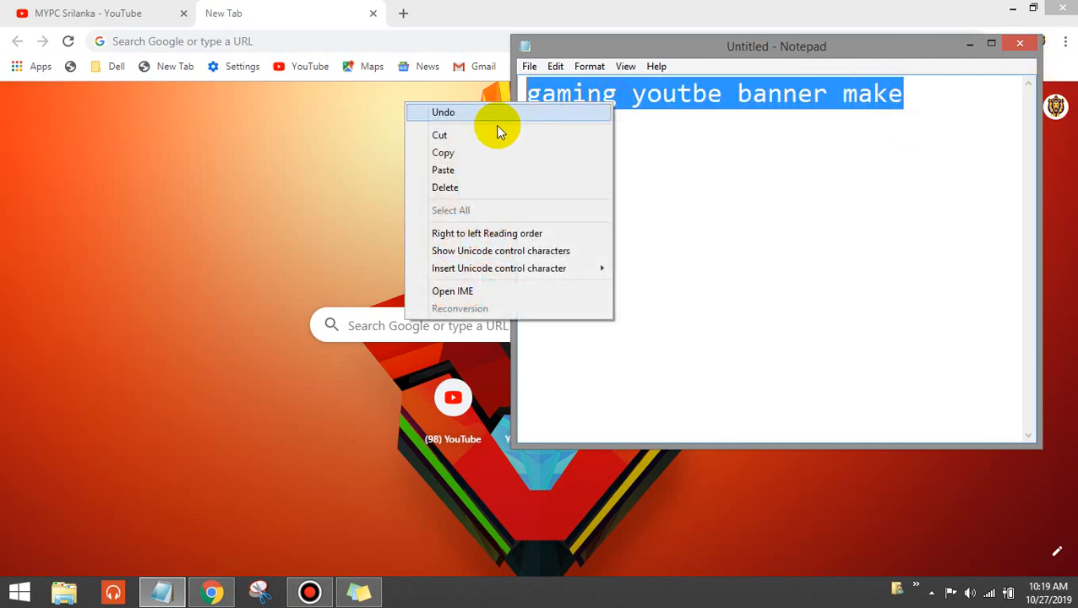
click(479, 154)
click(969, 44)
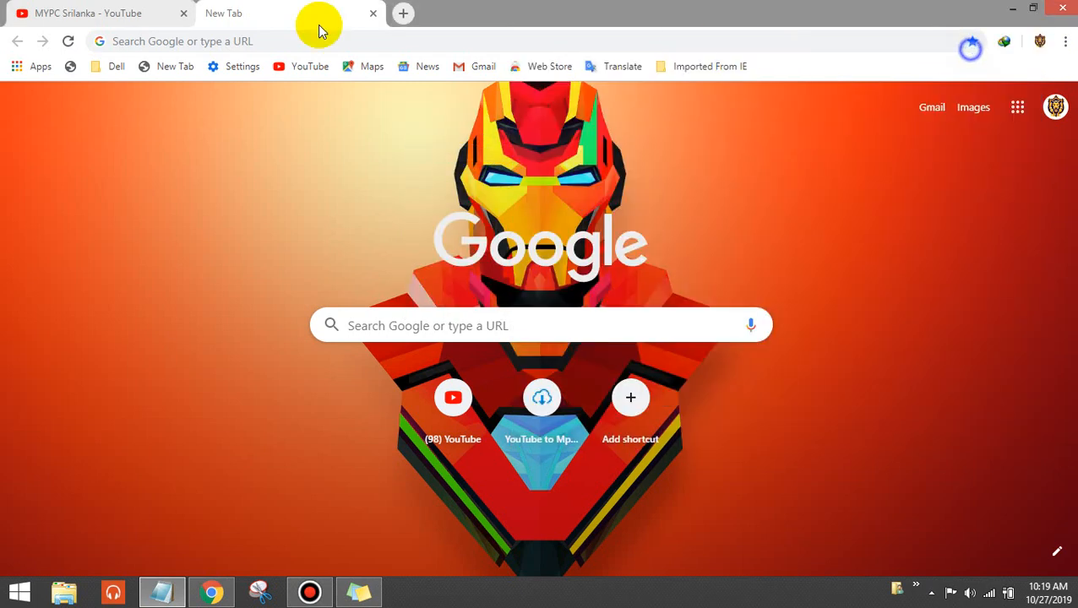
Search Google in Chrome for the copied phrase "gaming youtbe banner make".
click(360, 43)
right_click(361, 44)
click(391, 125)
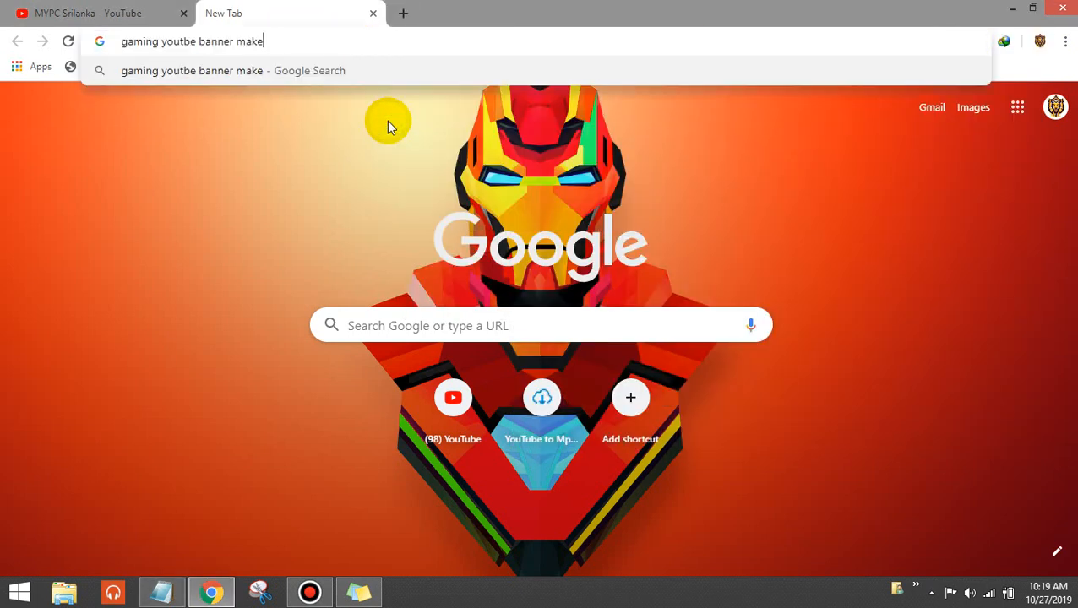
key(Return)
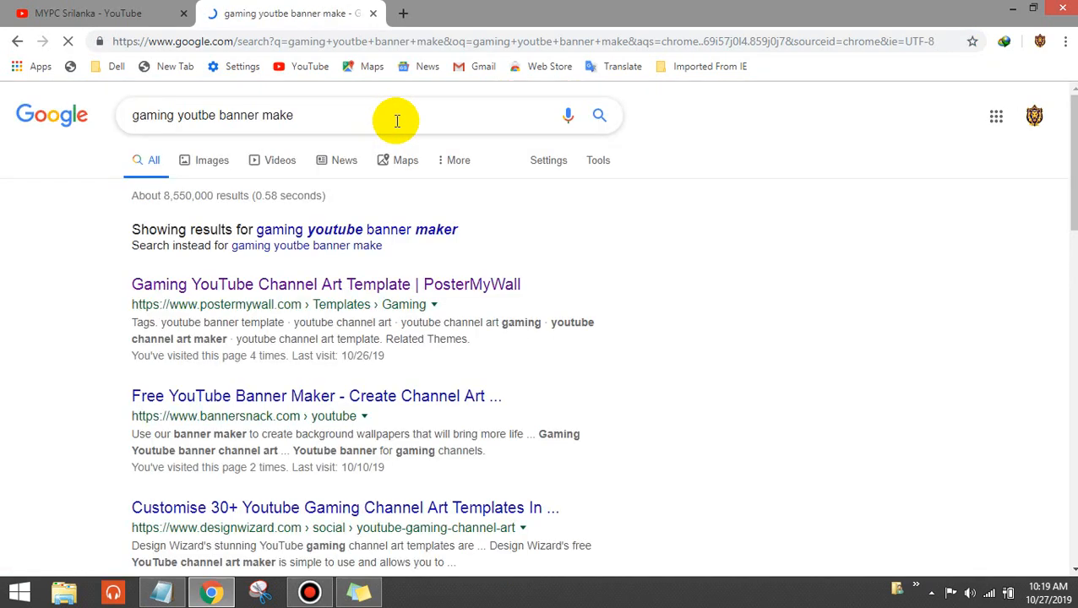
Open the "Gaming YouTube Channel Art Template | PosterMyWall" search result.
scroll(340, 253, down, 1)
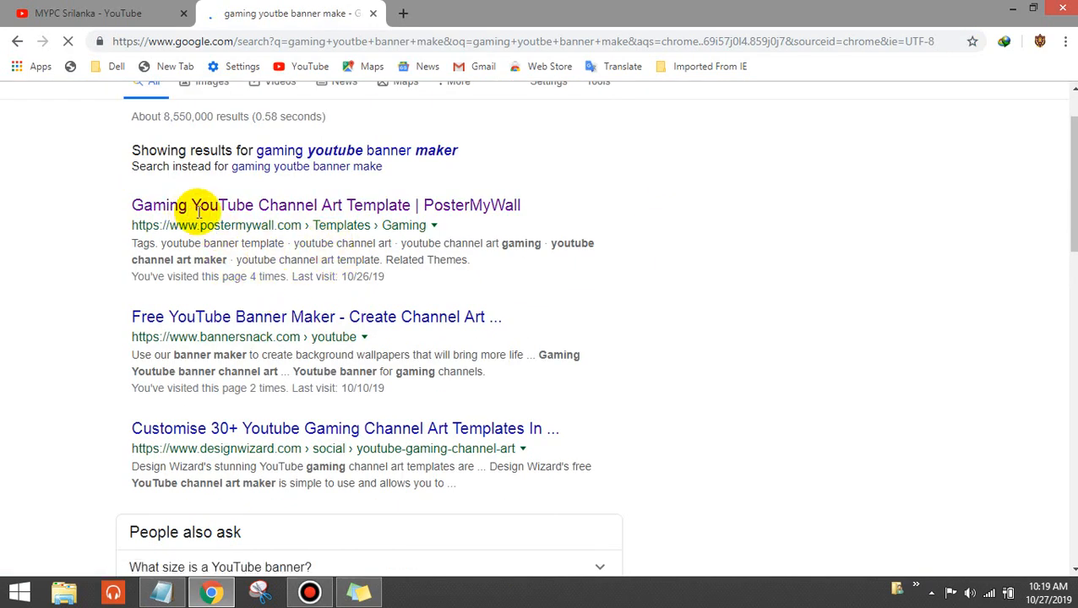
click(437, 218)
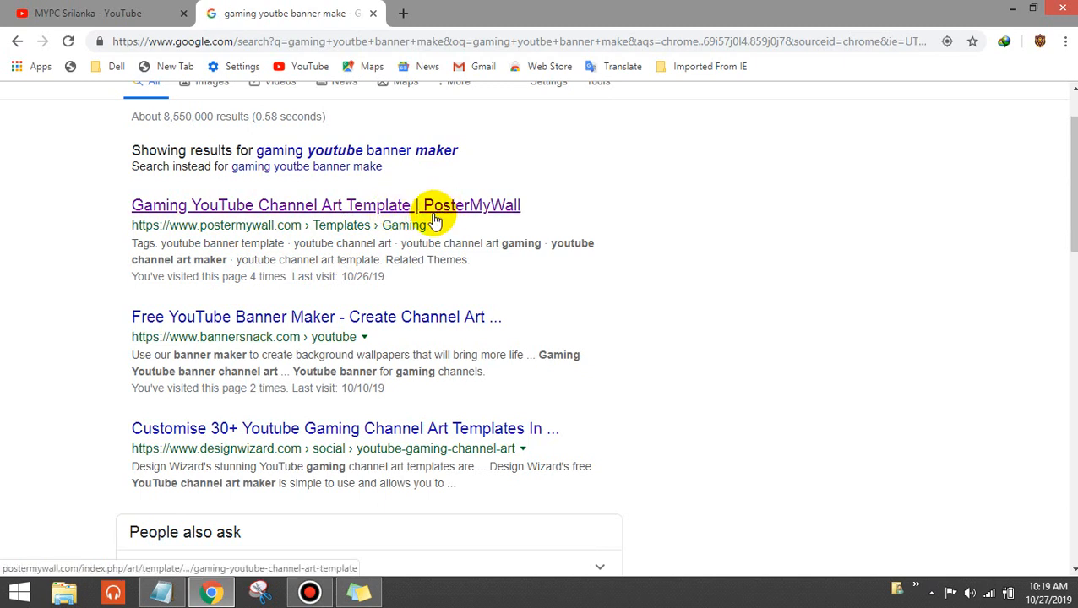
click(376, 210)
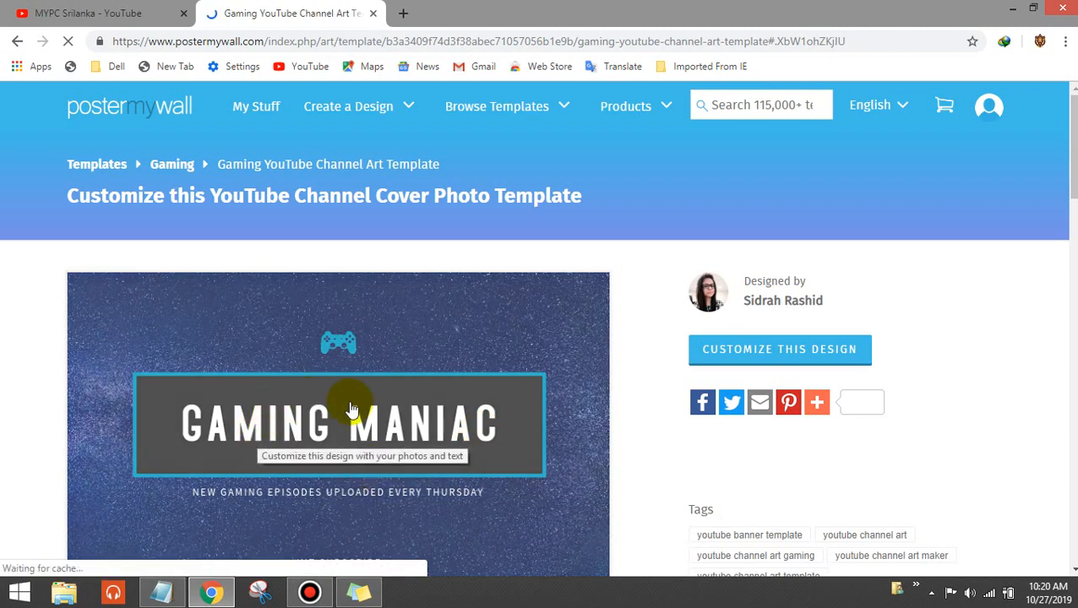
Look through the gaming channel art template page and its similar design templates for a suitable banner.
scroll(691, 457, down, 2)
scroll(692, 460, down, 5)
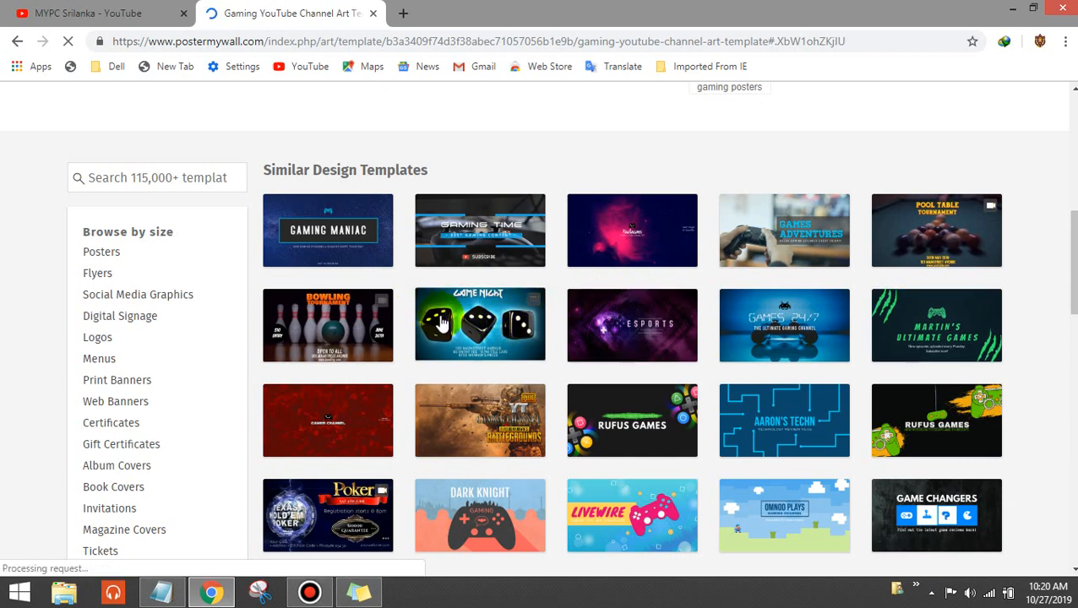
click(830, 311)
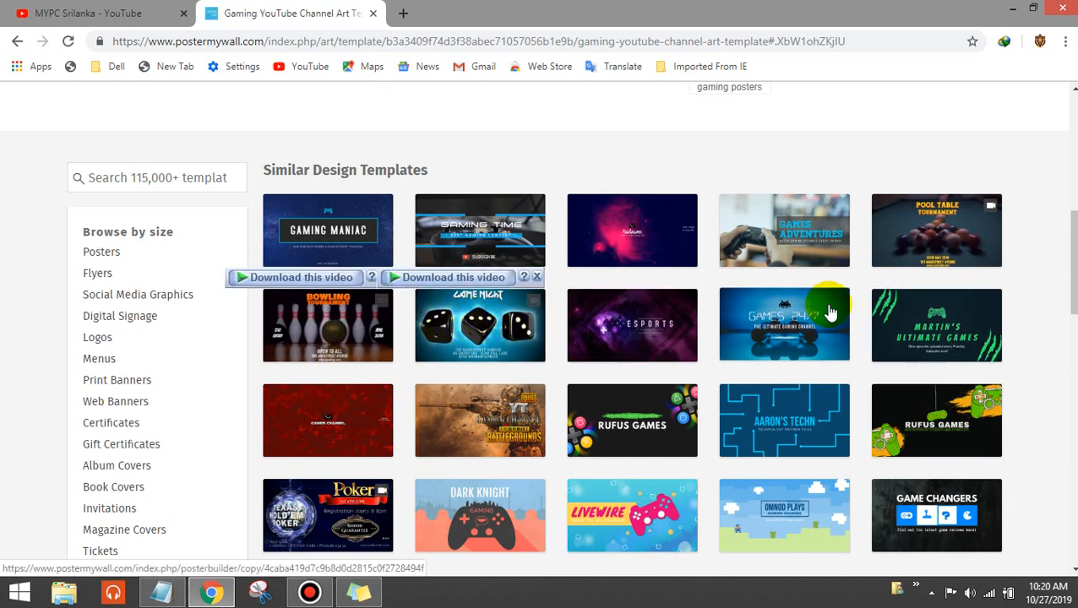
scroll(632, 338, down, 2)
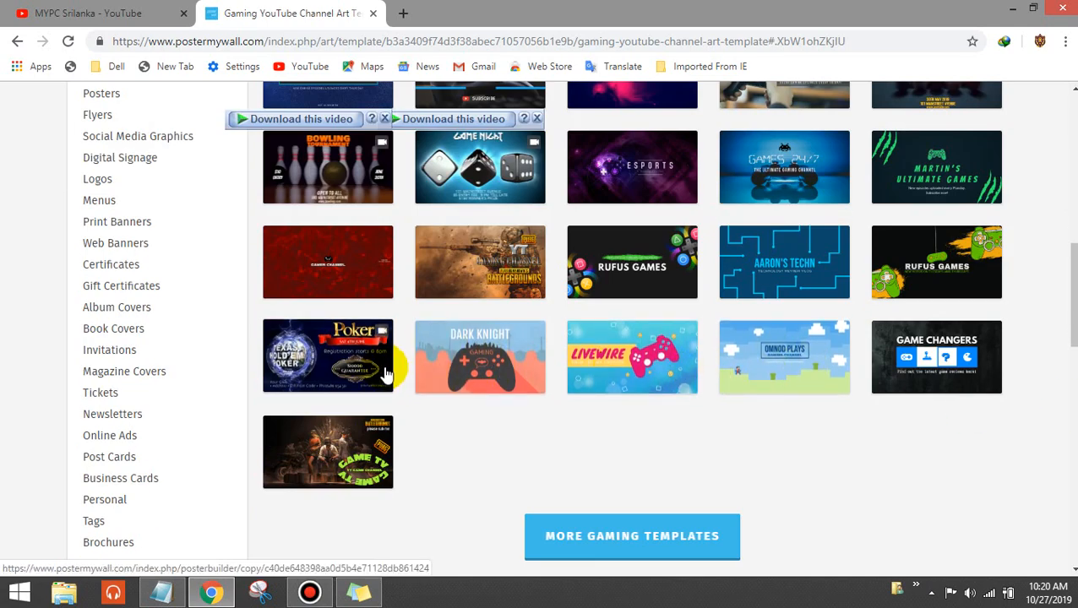
scroll(384, 372, up, 3)
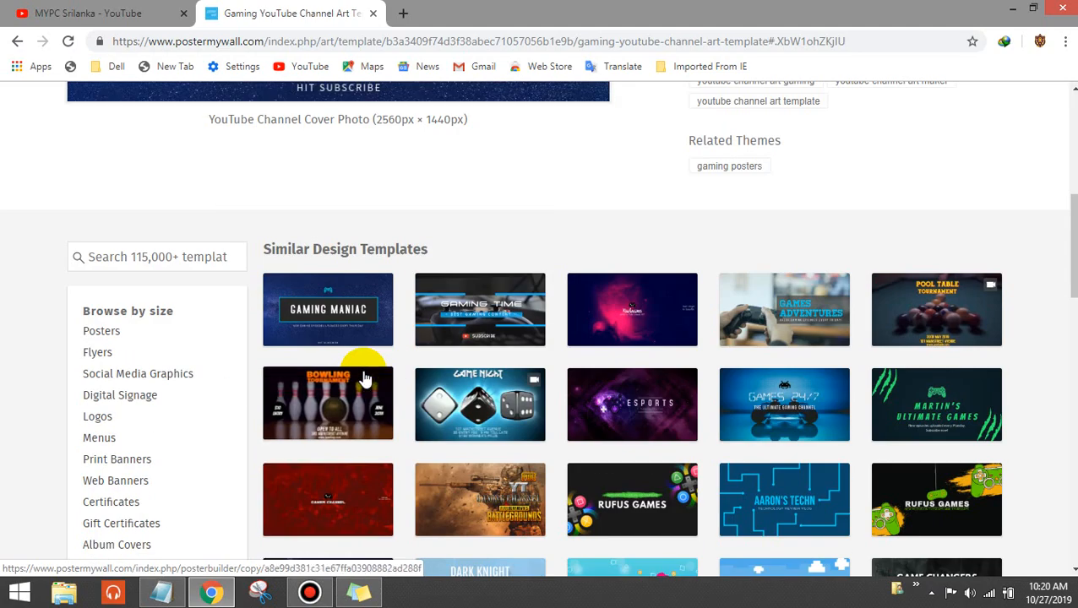
scroll(365, 378, down, 2)
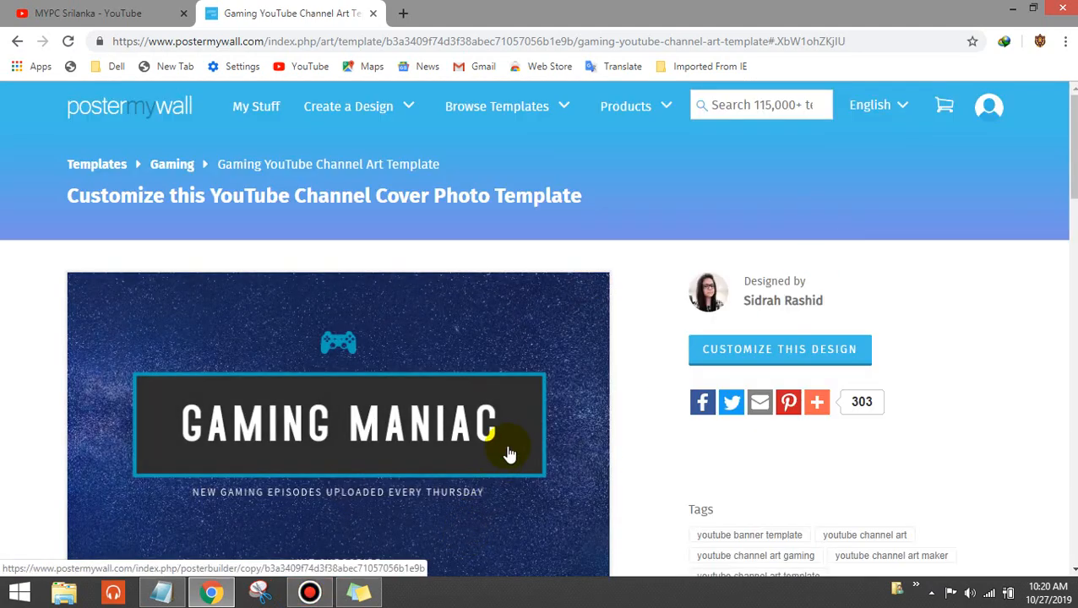
scroll(508, 452, down, 9)
scroll(581, 420, up, 1)
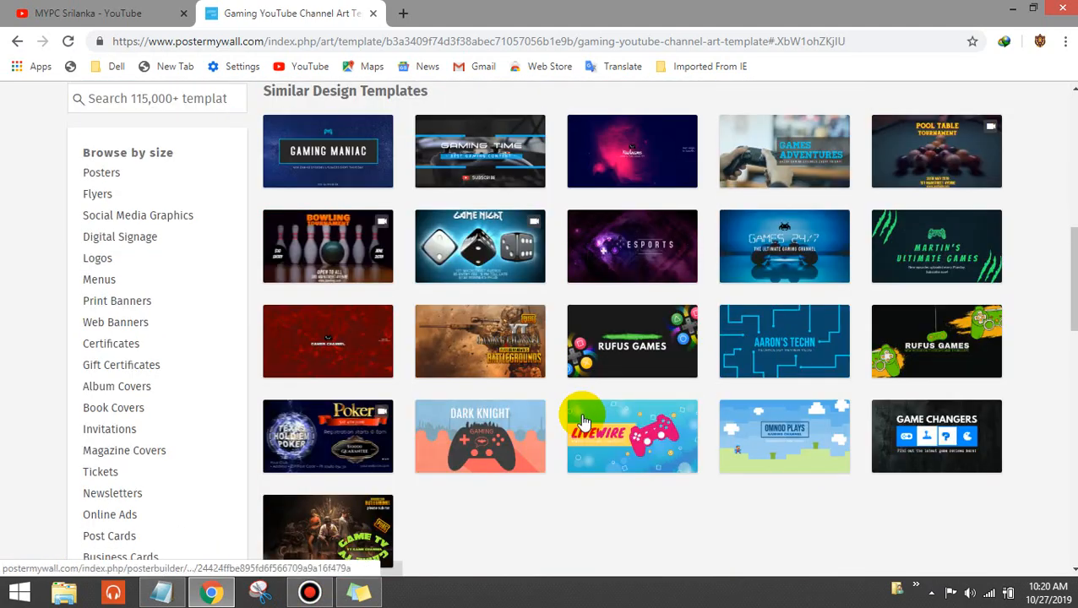
Open the first "Rufus Games" template, the one with colorful controller buttons, in the design editor.
click(632, 349)
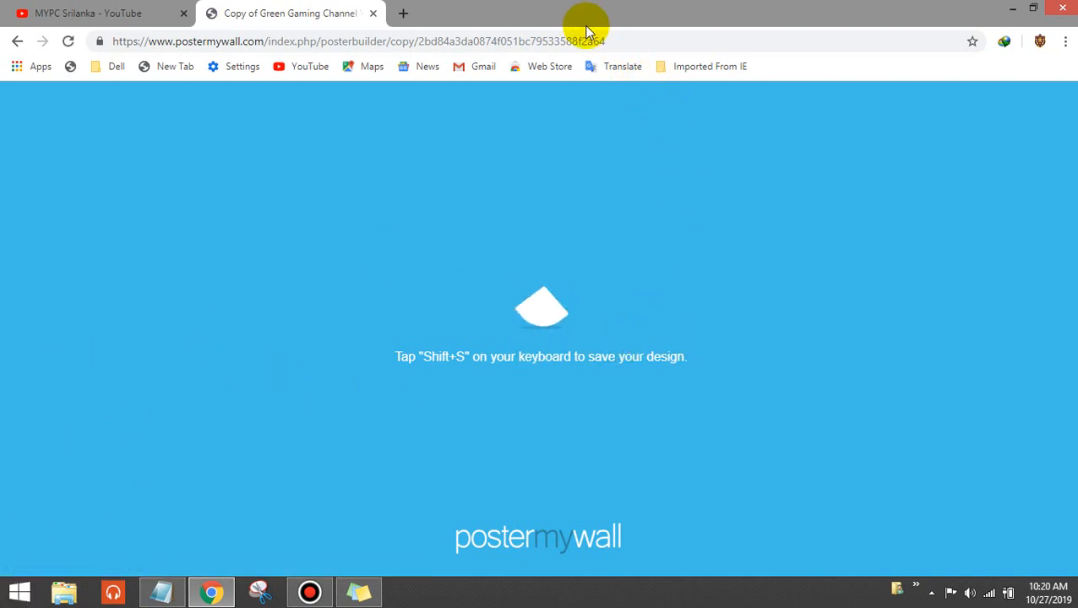
click(614, 35)
key(Return)
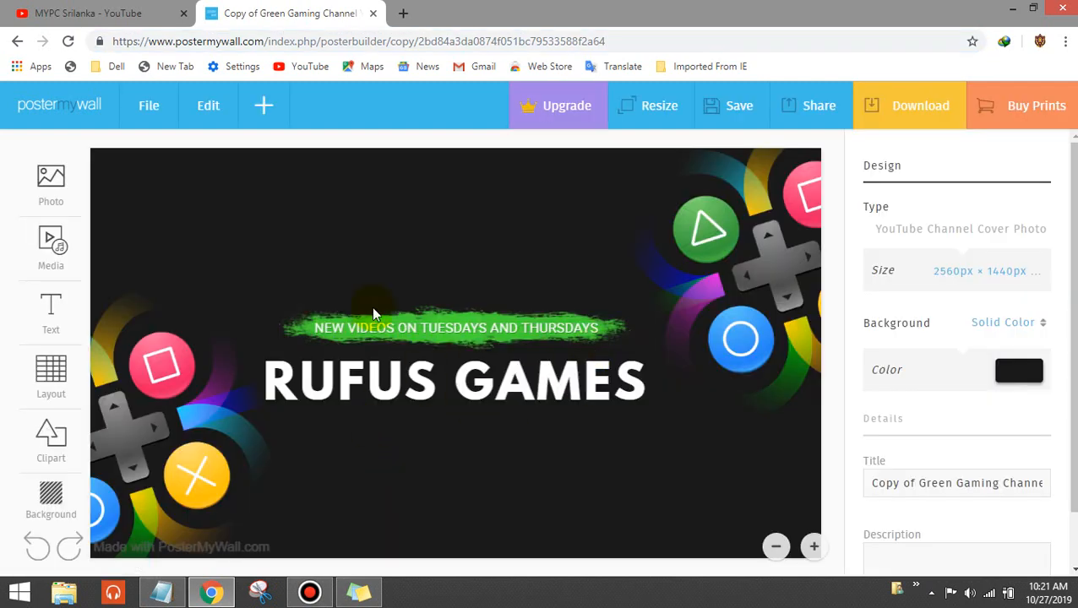
Try to delete the "RUFUS GAMES" title from the banner, and undo the deletion.
click(292, 391)
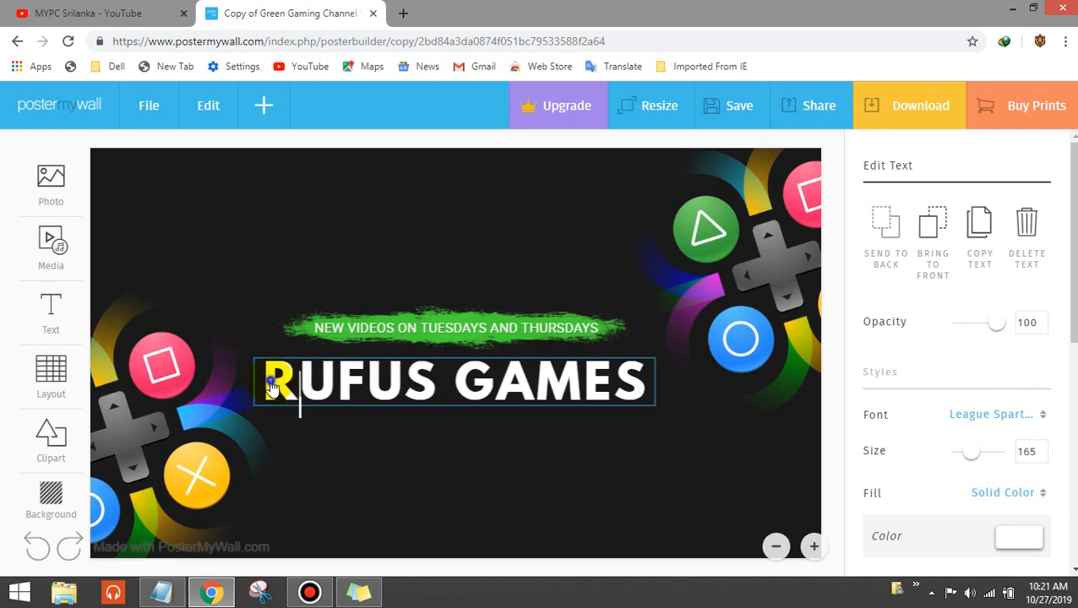
click(274, 387)
click(382, 385)
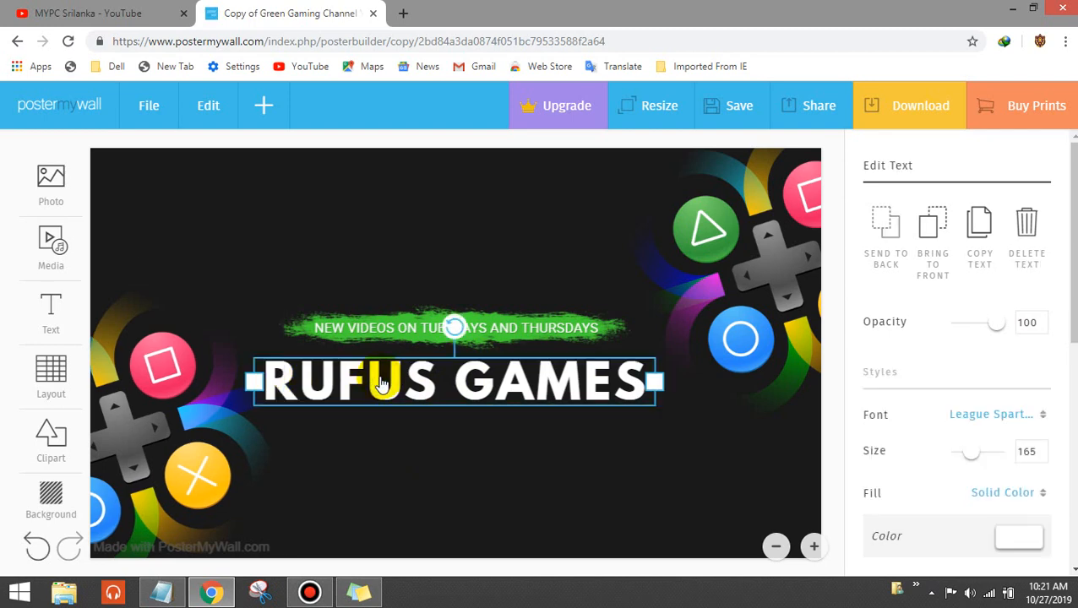
click(639, 385)
click(642, 385)
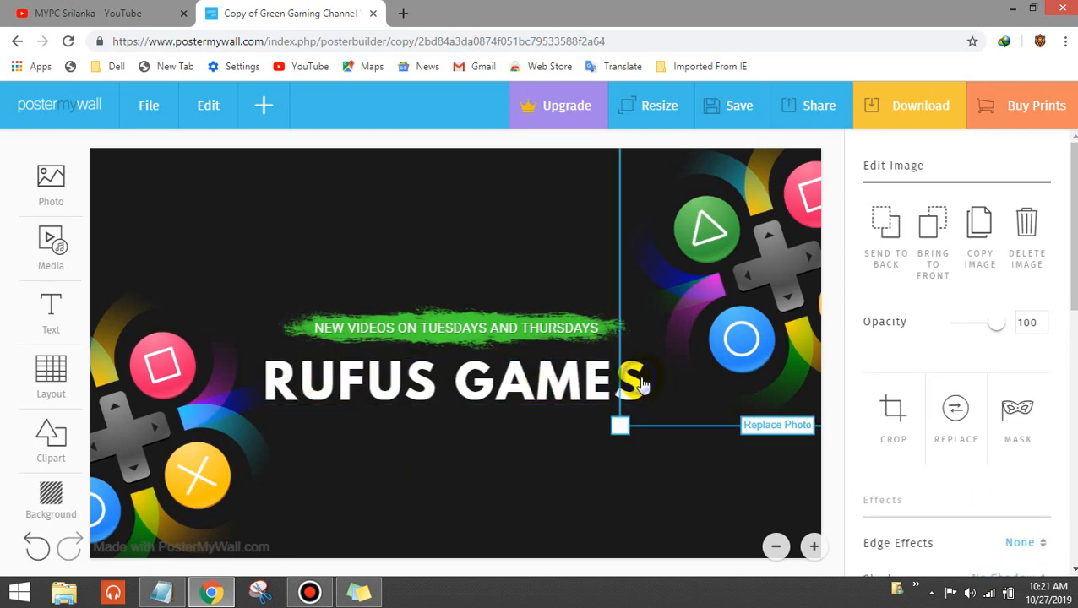
click(587, 386)
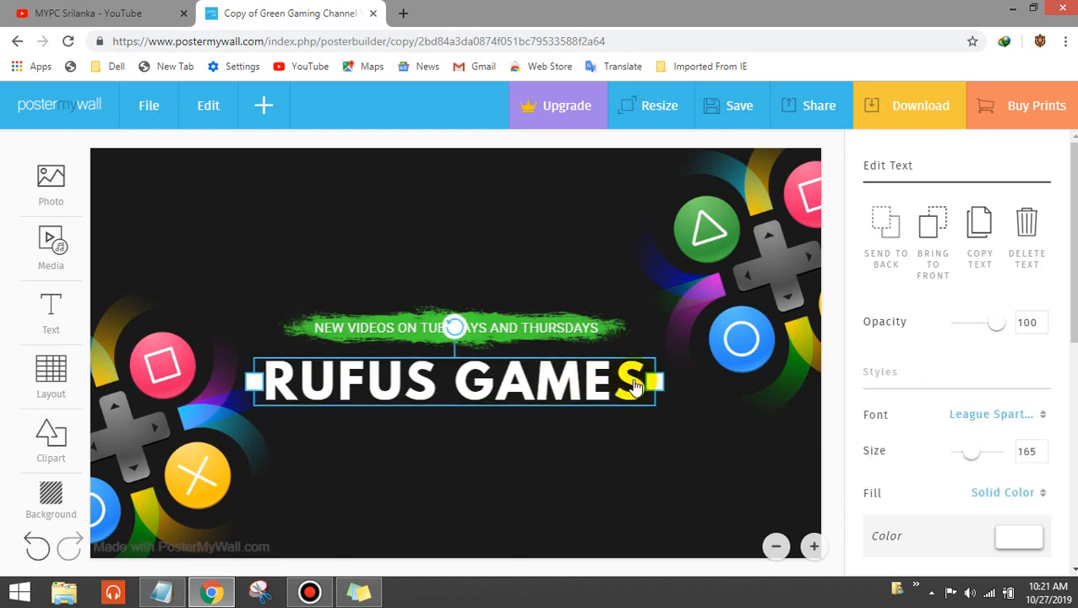
key(Delete)
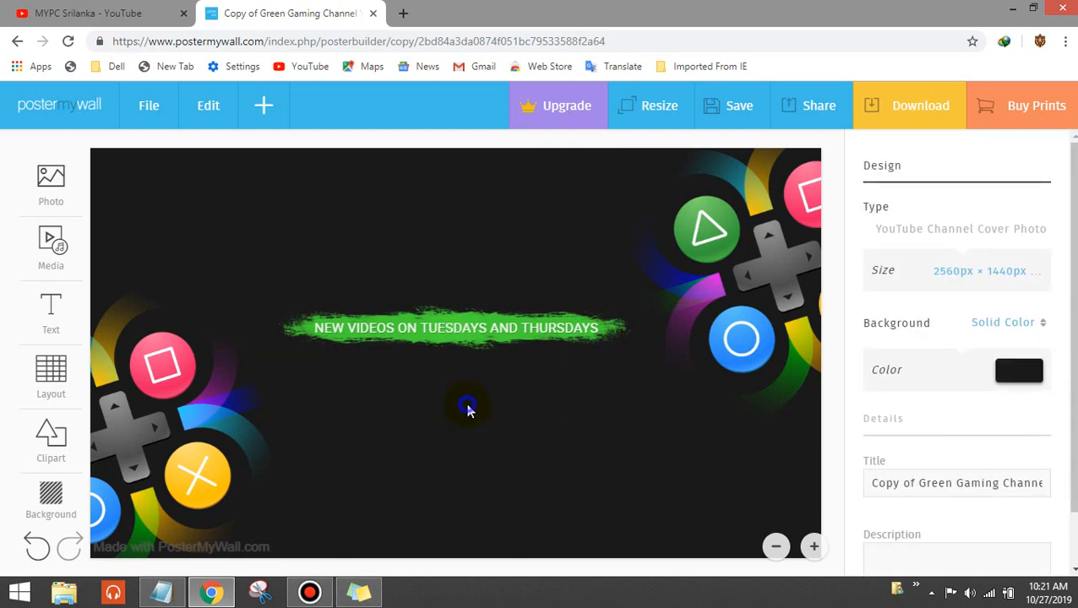
key(ctrl+z)
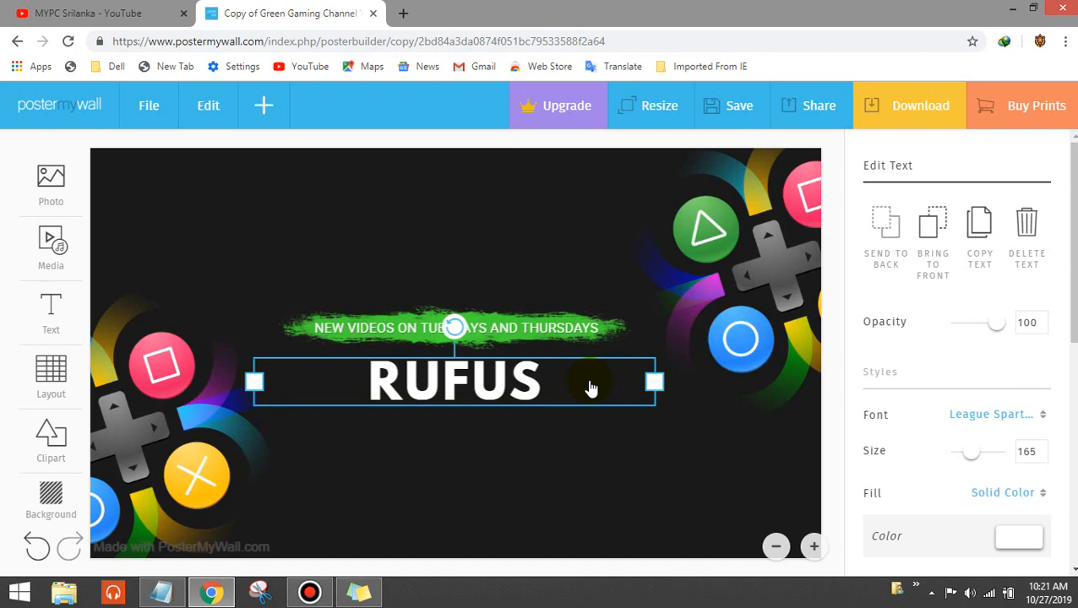
Clear the remaining title text and replace it with "MYPC SRILANKA".
click(558, 387)
key(BackSpace)
key(BackSpace)
key(BackSpace)
key(BackSpace)
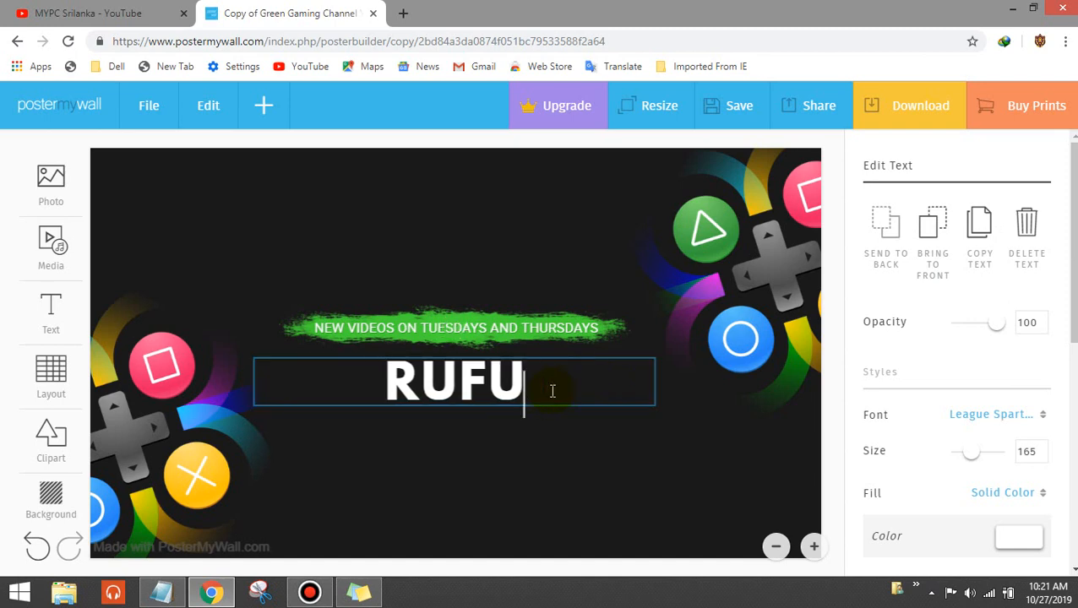
key(BackSpace)
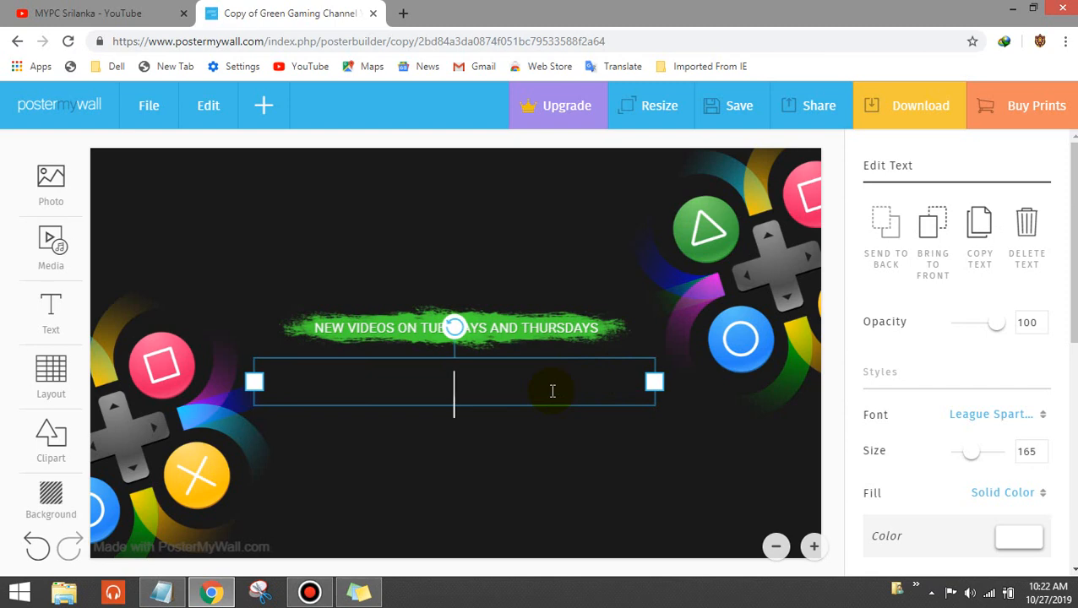
text(MYPC)
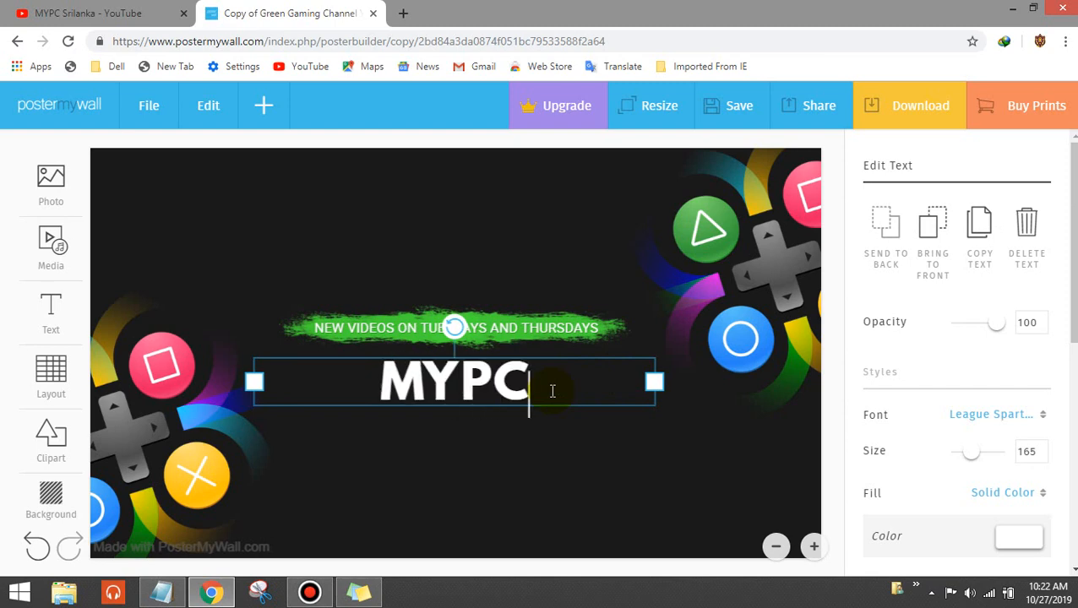
text( SRILANKA)
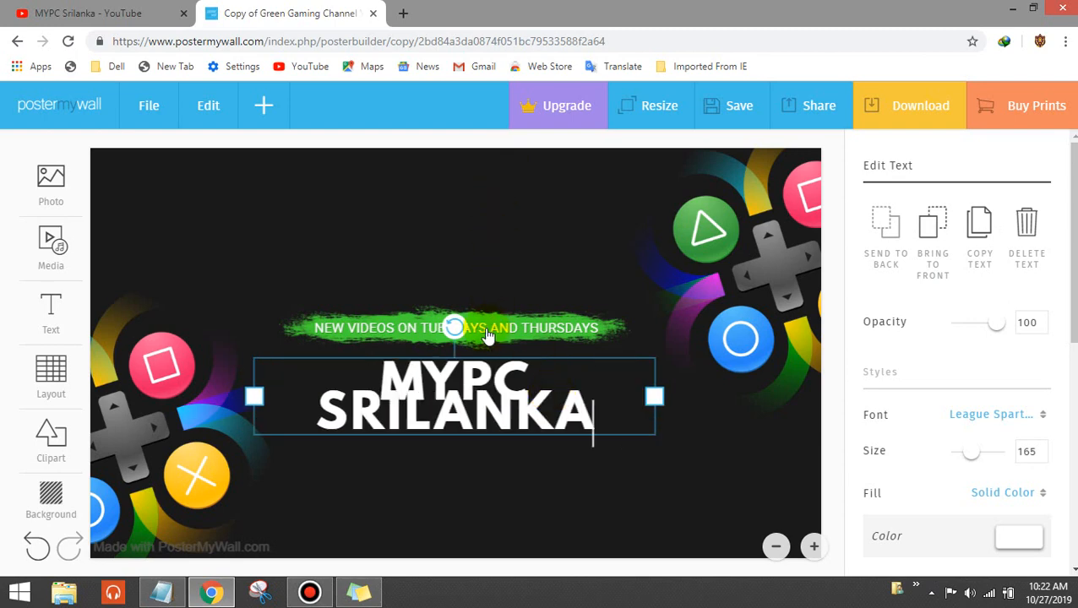
click(462, 384)
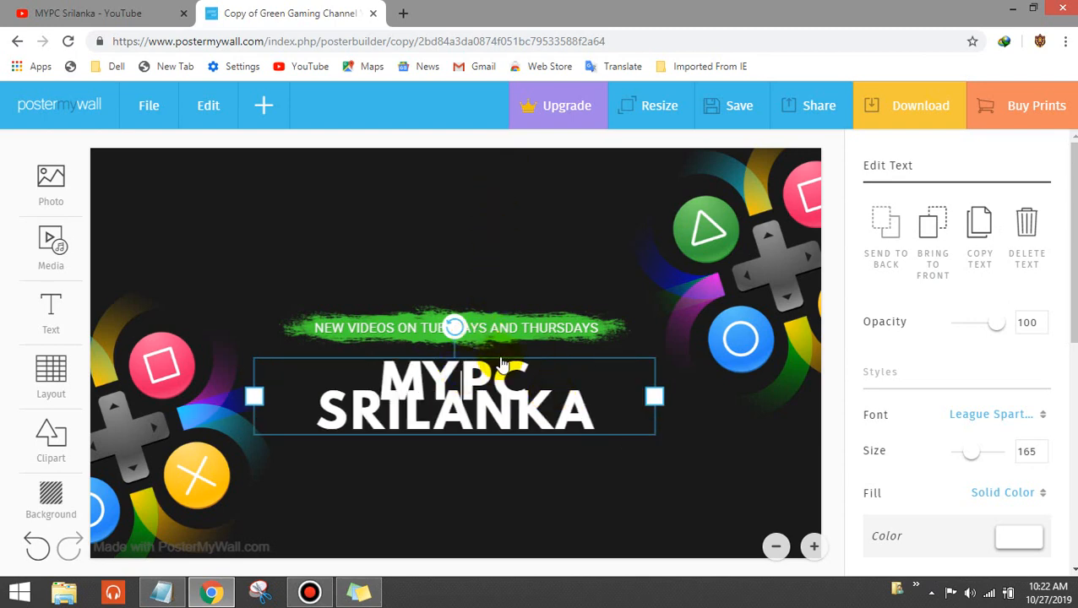
Move the green brush stroke image up, clear of the "NEW VIDEOS ON TUESDAYS AND THURSDAYS" line.
click(552, 343)
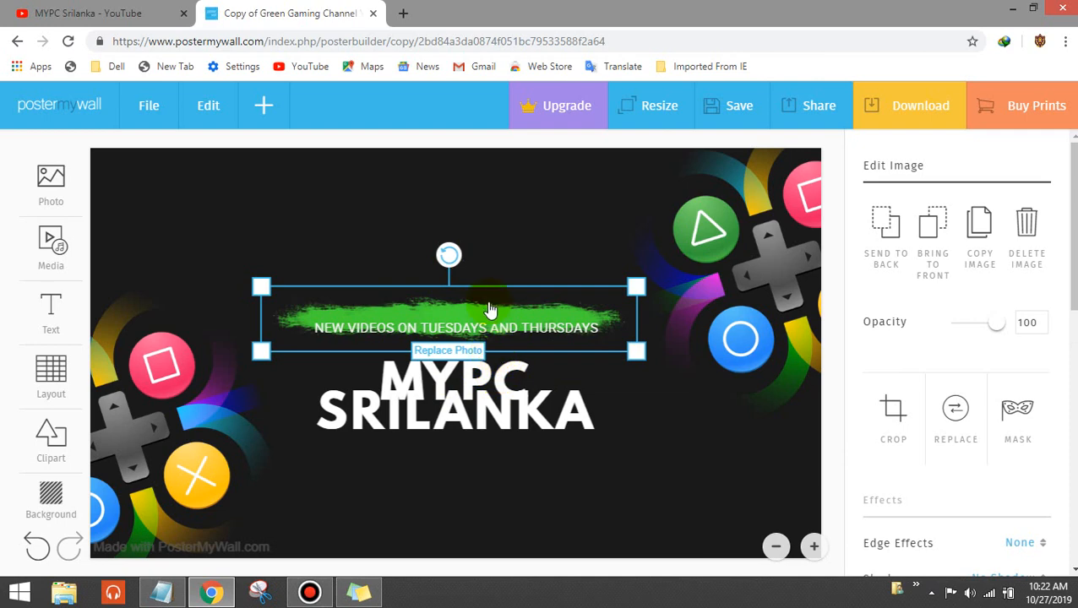
click(490, 294)
click(500, 313)
click(502, 284)
click(477, 290)
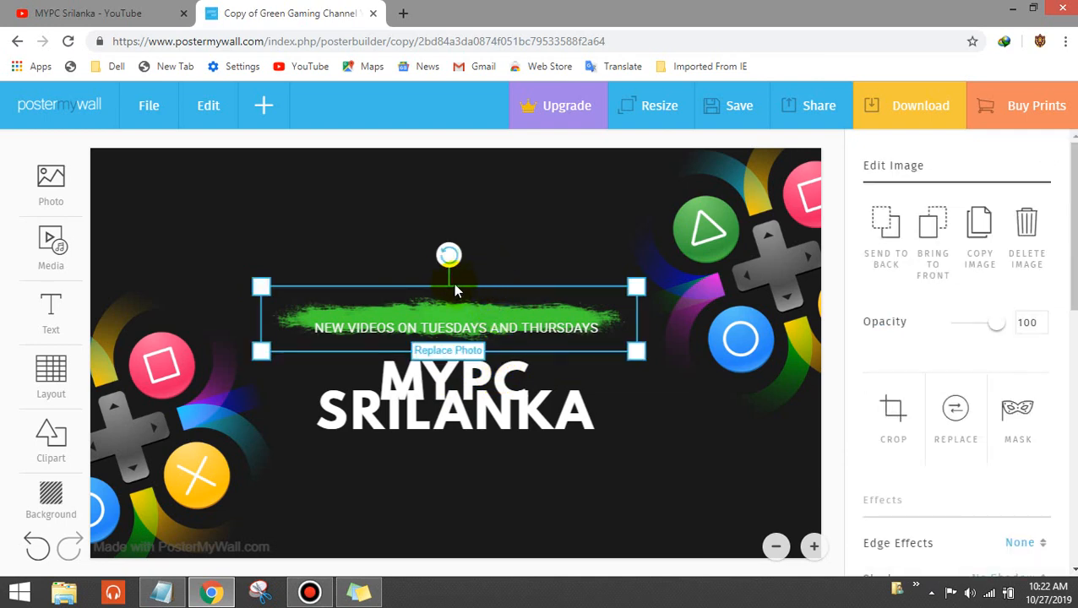
click(422, 292)
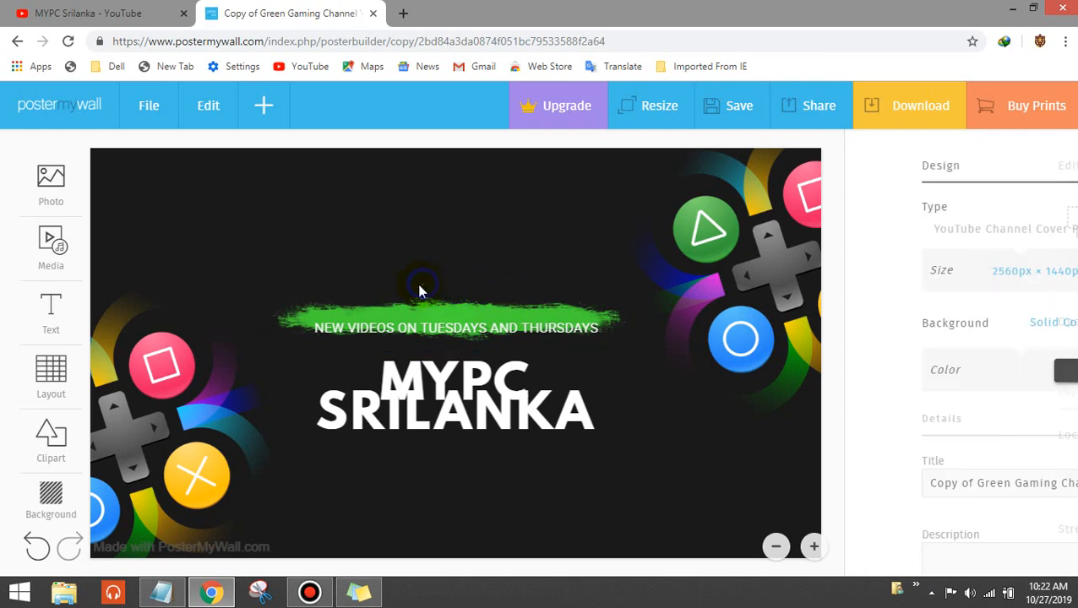
click(461, 314)
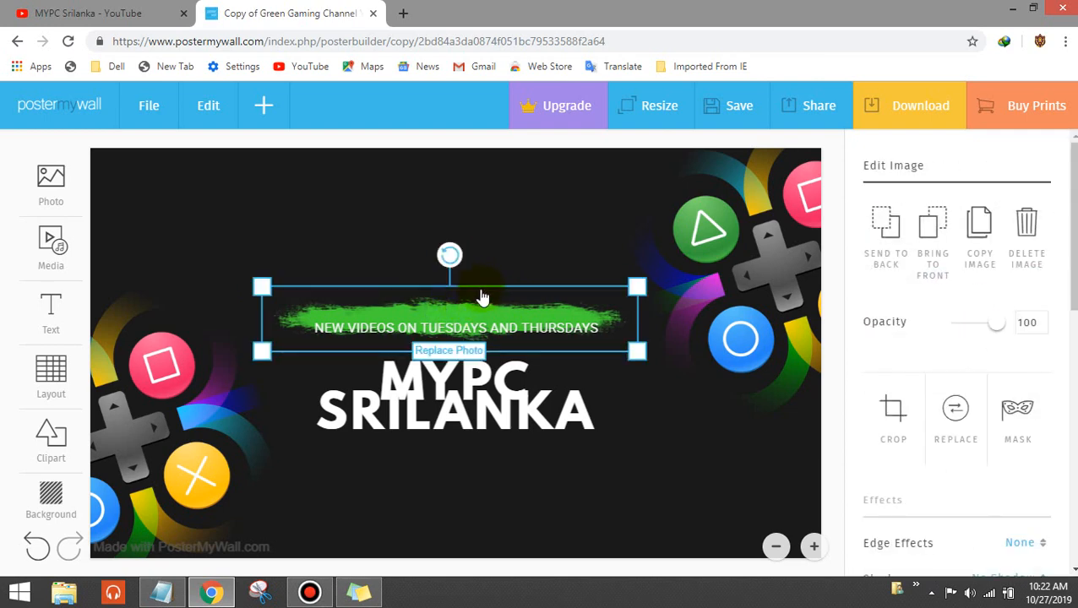
drag(480, 297, 465, 214)
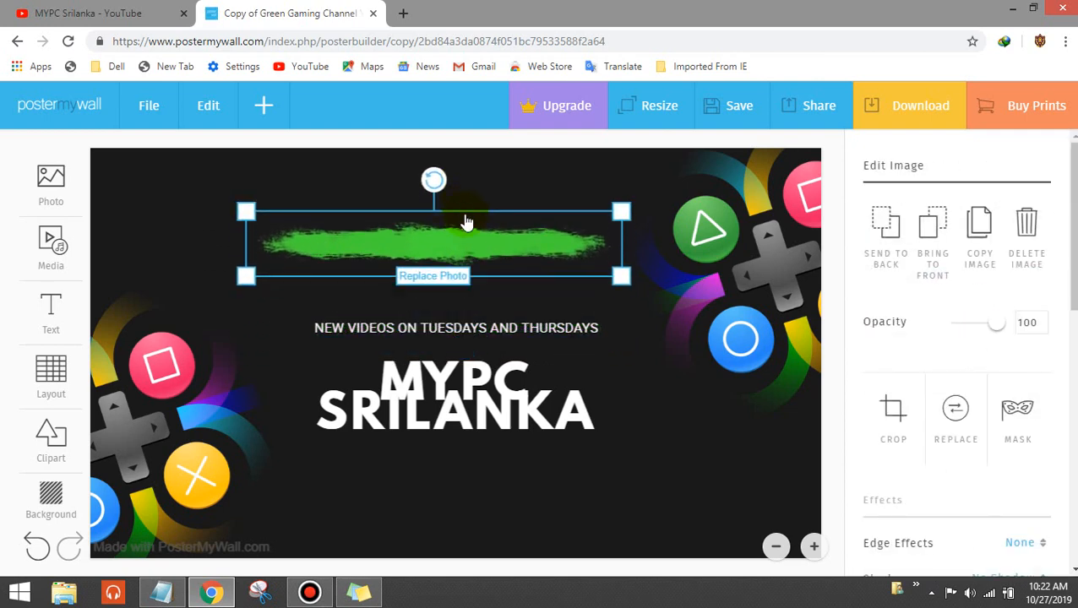
Move the "NEW VIDEOS ON TUESDAYS AND THURSDAYS" line up onto the green brush stroke.
drag(464, 329, 457, 247)
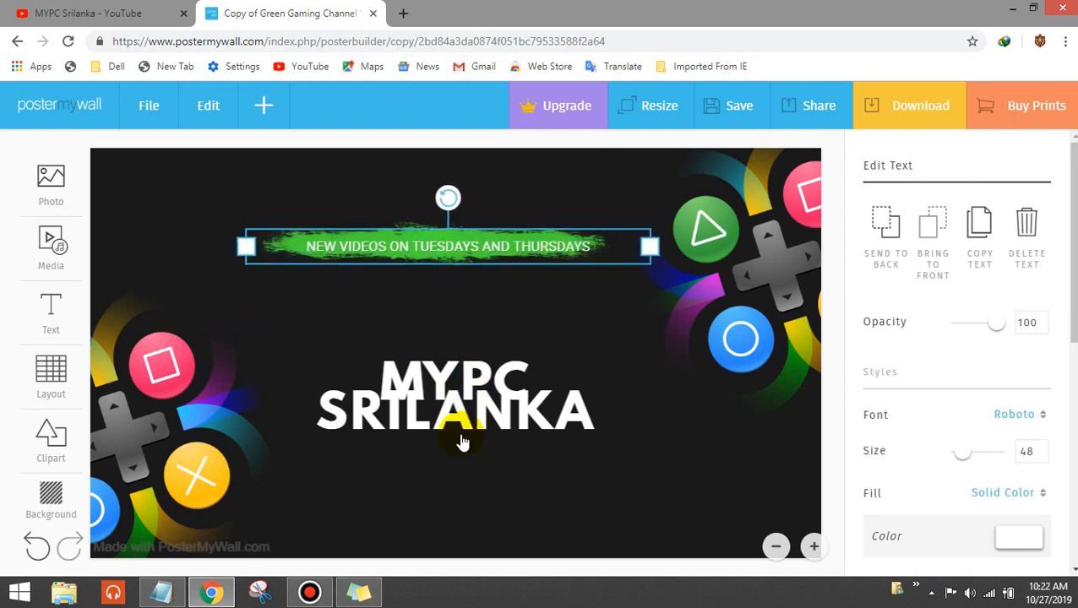
Put "MYPC" and "SRILANKA" on separate, non-overlapping lines and move the title up beneath the green brush stroke.
click(447, 406)
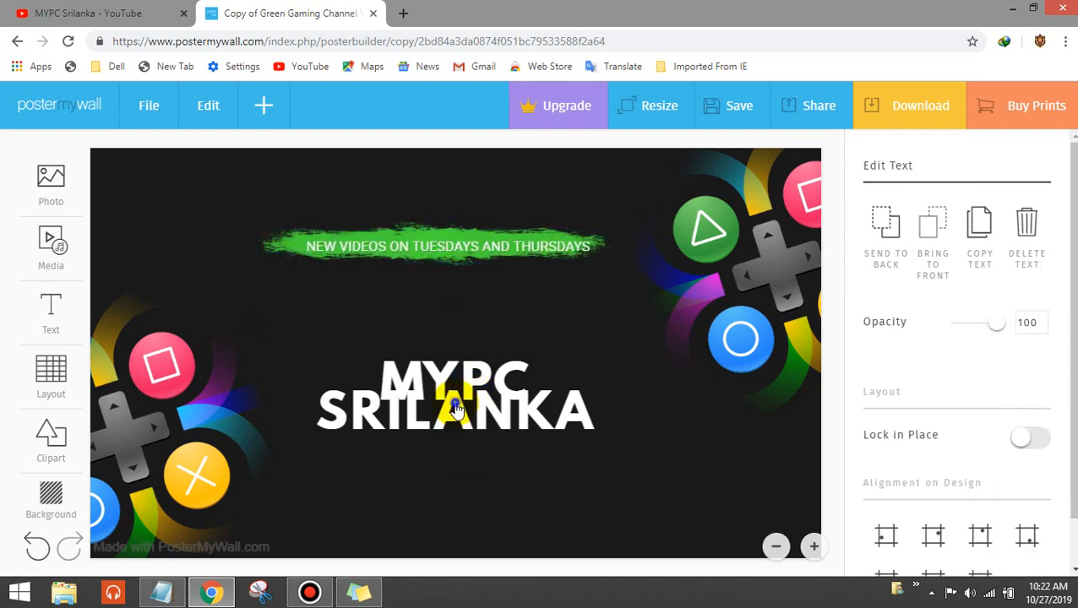
click(528, 373)
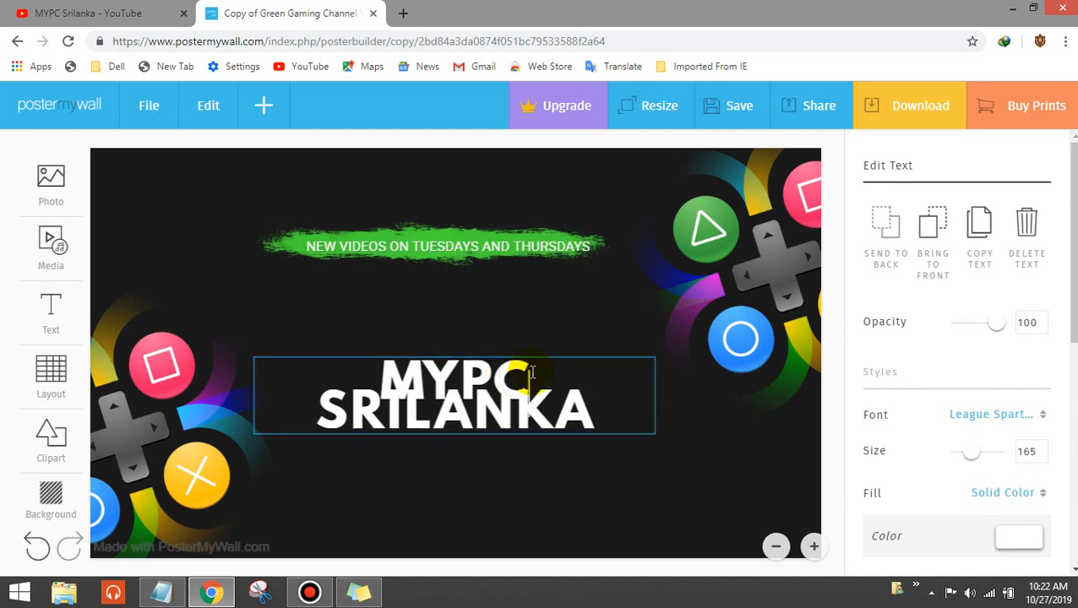
click(451, 384)
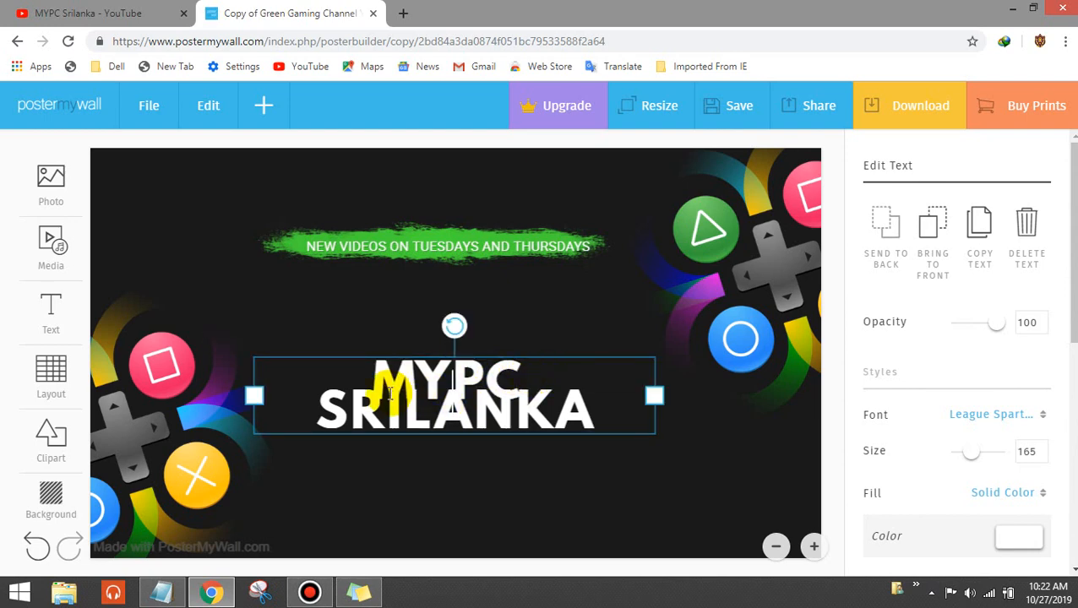
drag(389, 397, 428, 367)
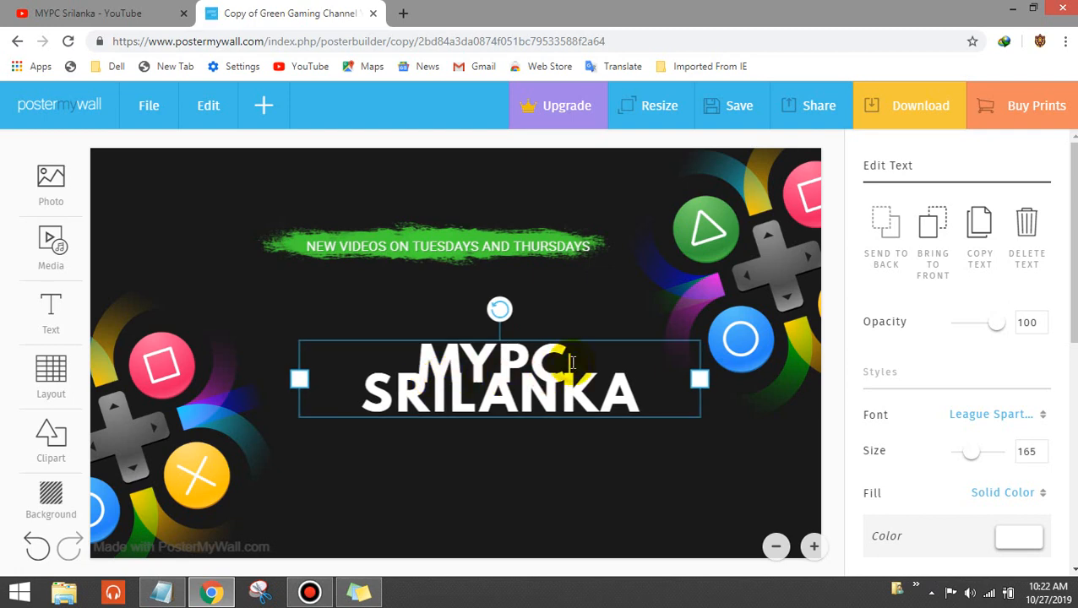
key(BackSpace)
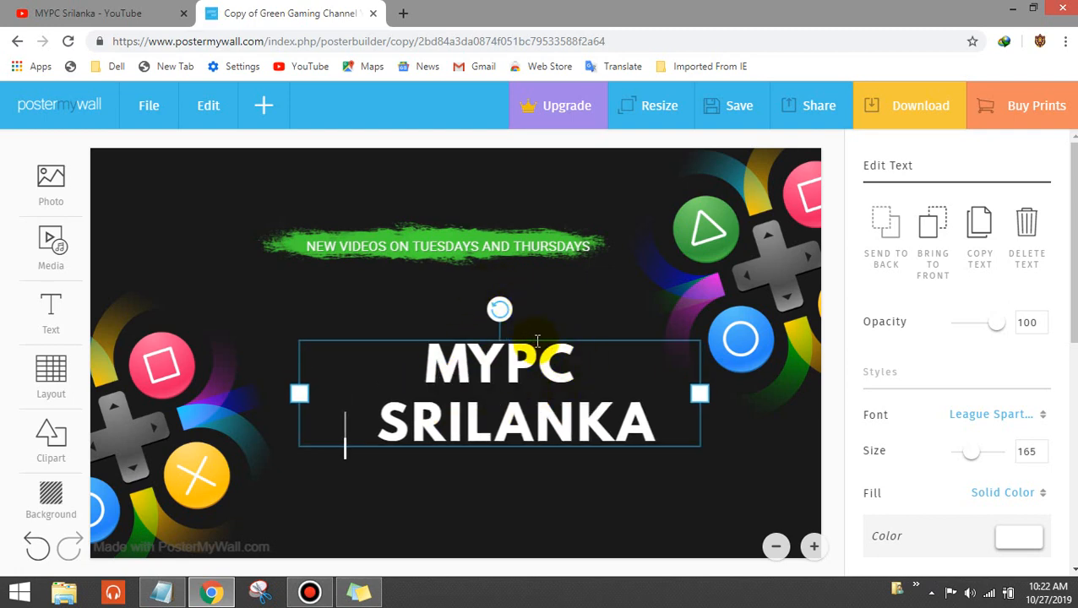
click(505, 347)
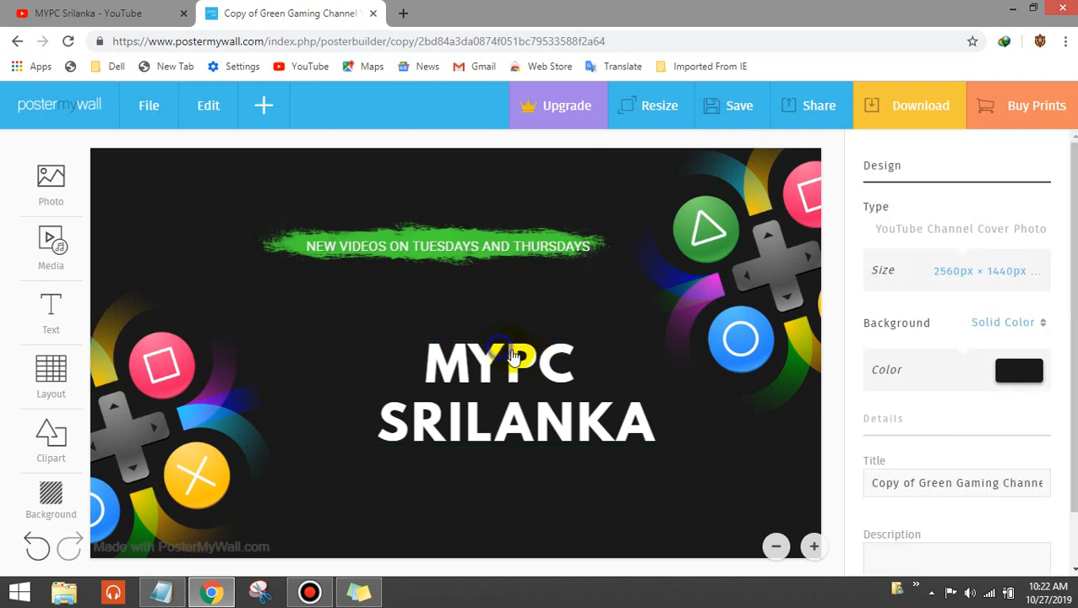
click(511, 355)
drag(525, 351, 476, 312)
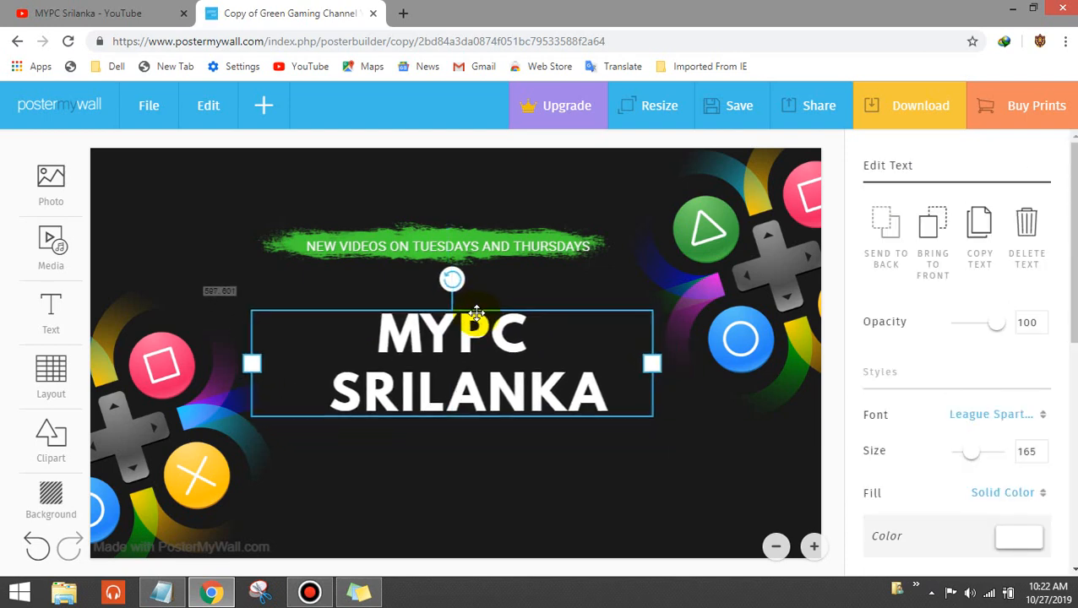
Try magenta ff0dff as the title's text color and revert it to white.
click(1007, 537)
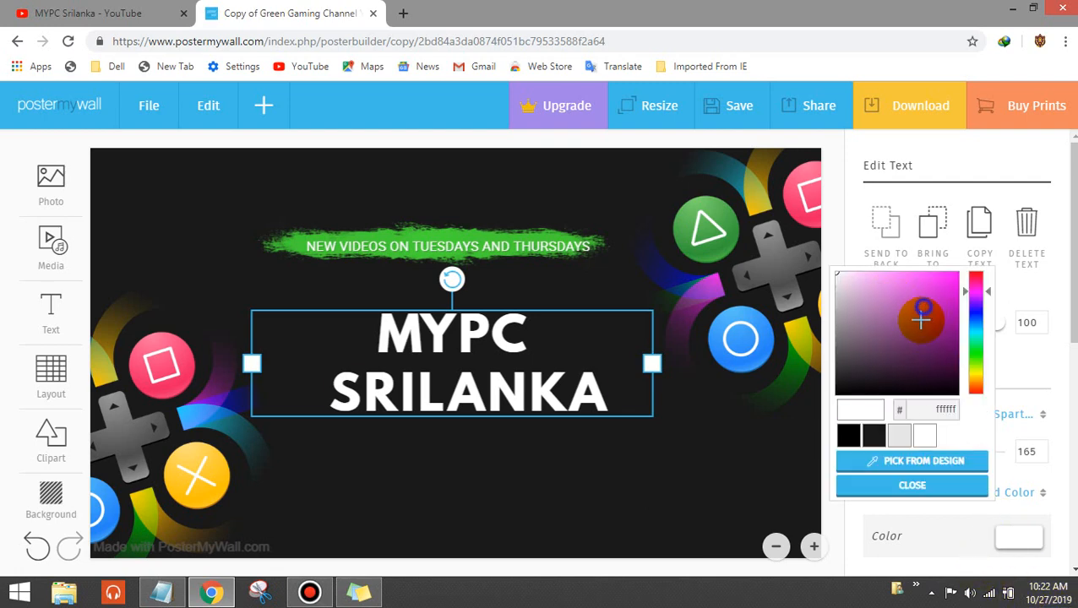
drag(921, 316, 937, 311)
click(953, 292)
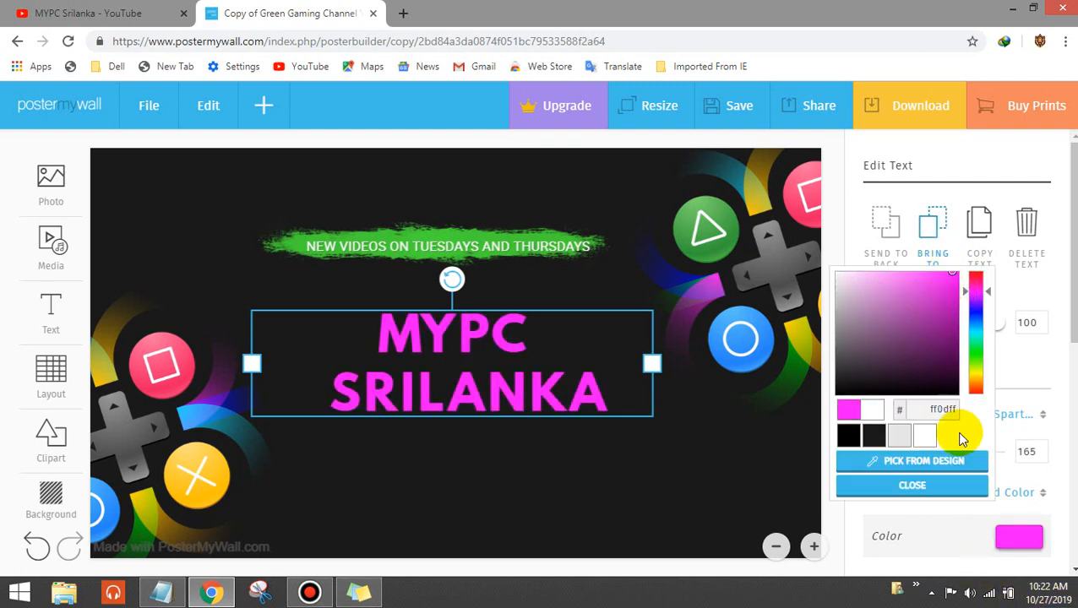
click(870, 410)
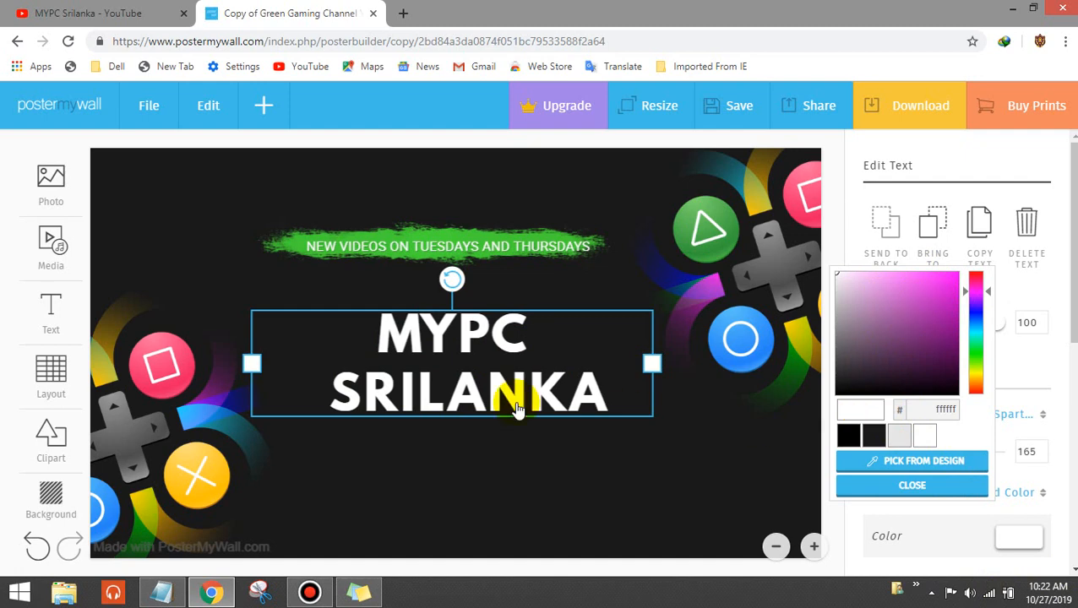
Shift "MYPC" right to center it over "SRILANKA" in the title, and browse the available fonts.
click(372, 337)
click(370, 338)
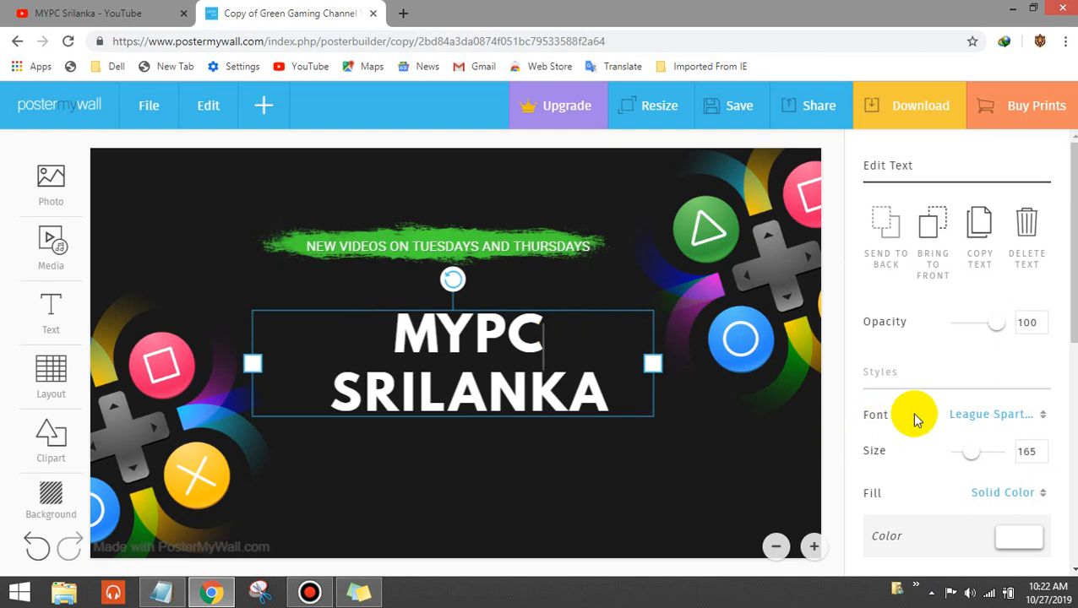
click(987, 414)
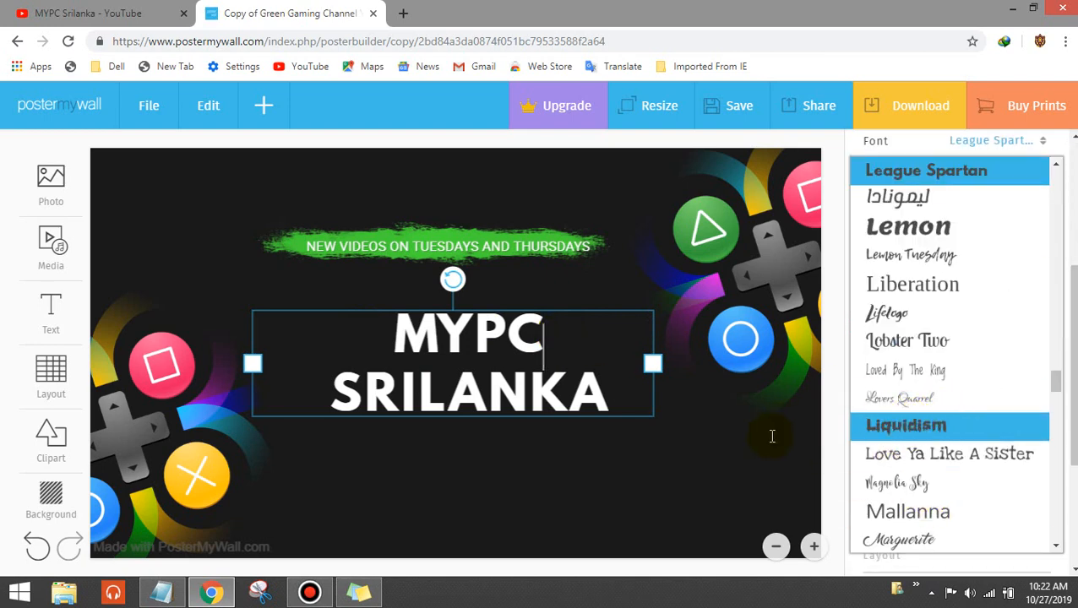
click(741, 448)
click(494, 330)
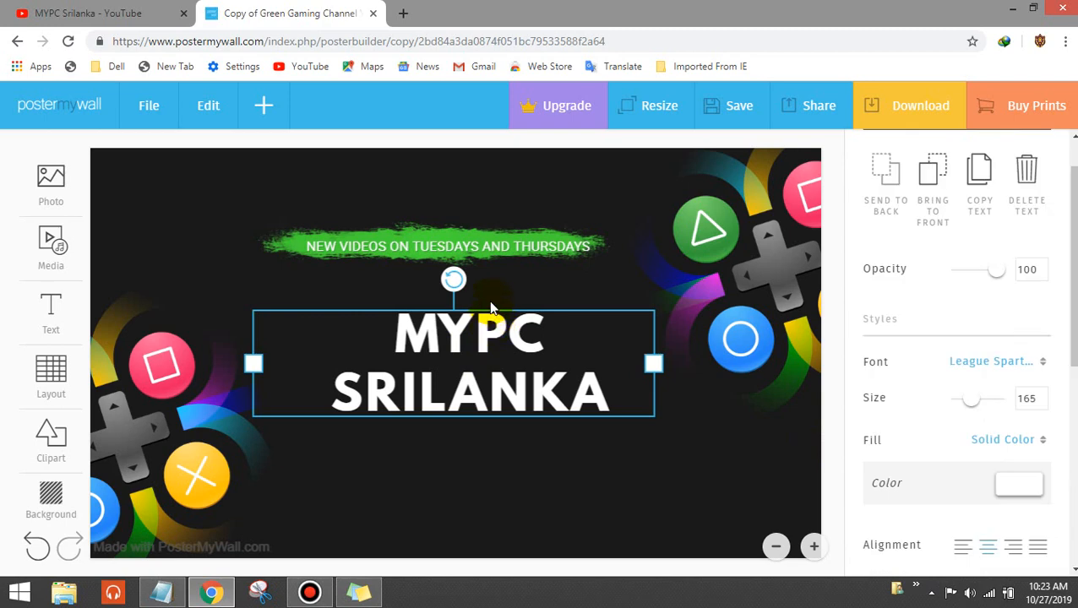
Replace the text on the green brush stroke with "TECH & GAMING & SCINCE" and nudge it slightly left.
click(452, 242)
click(581, 246)
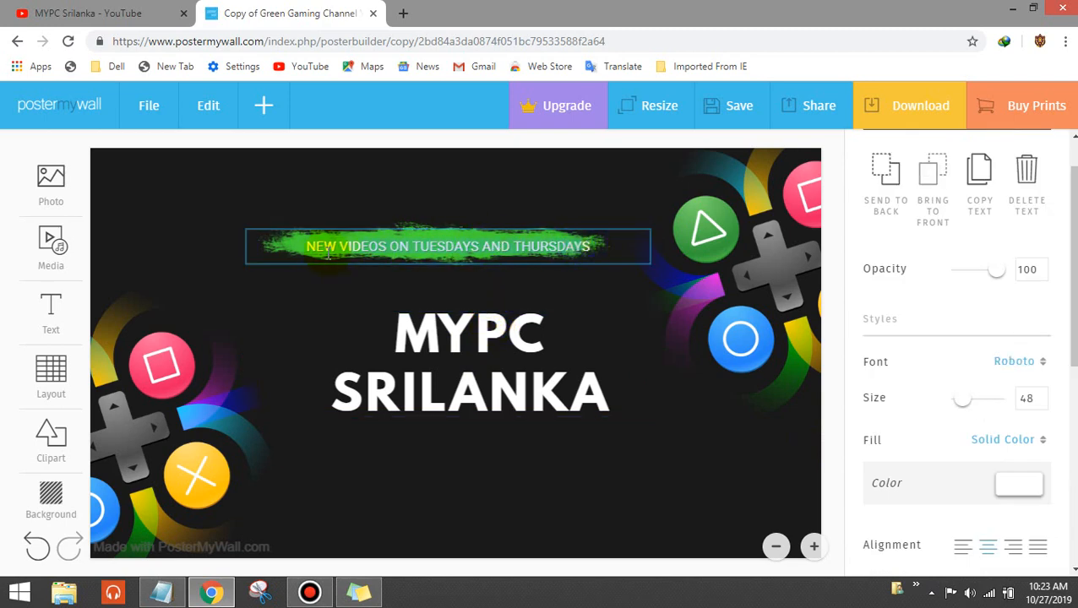
key(BackSpace)
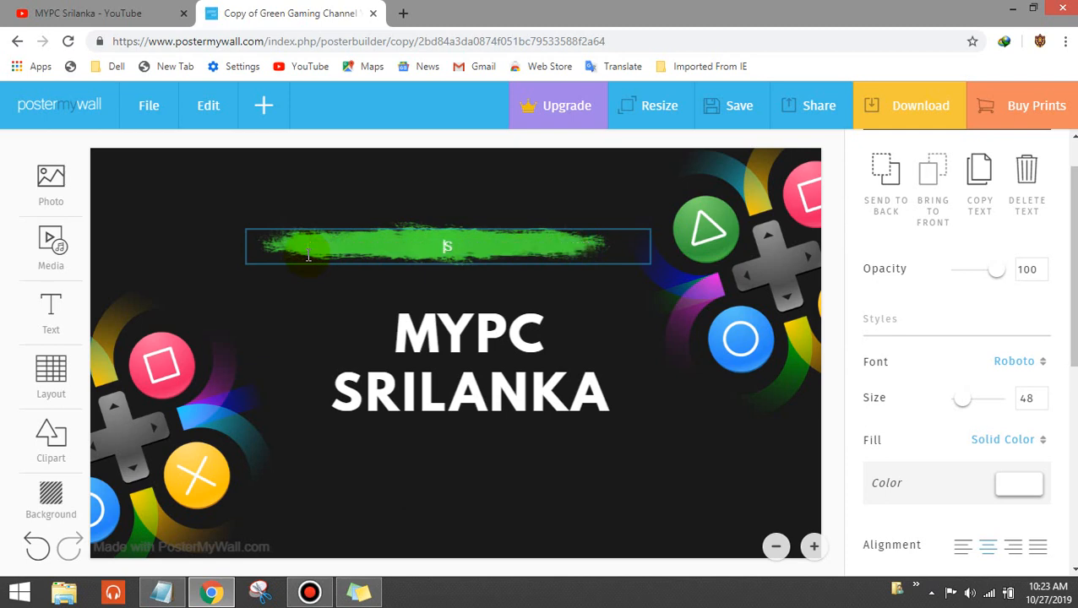
text(s)
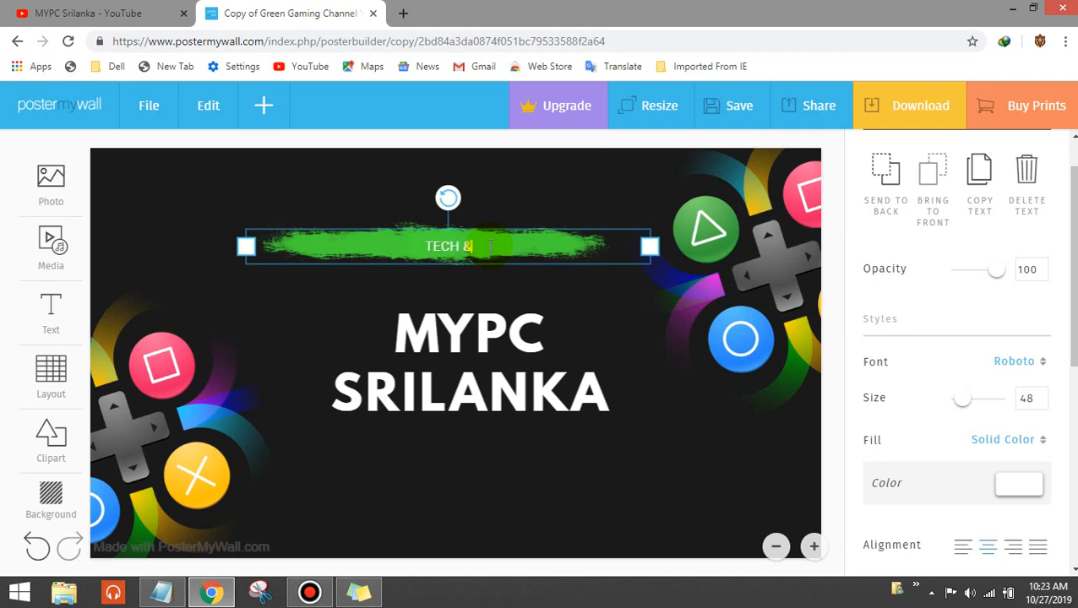
text(NG)
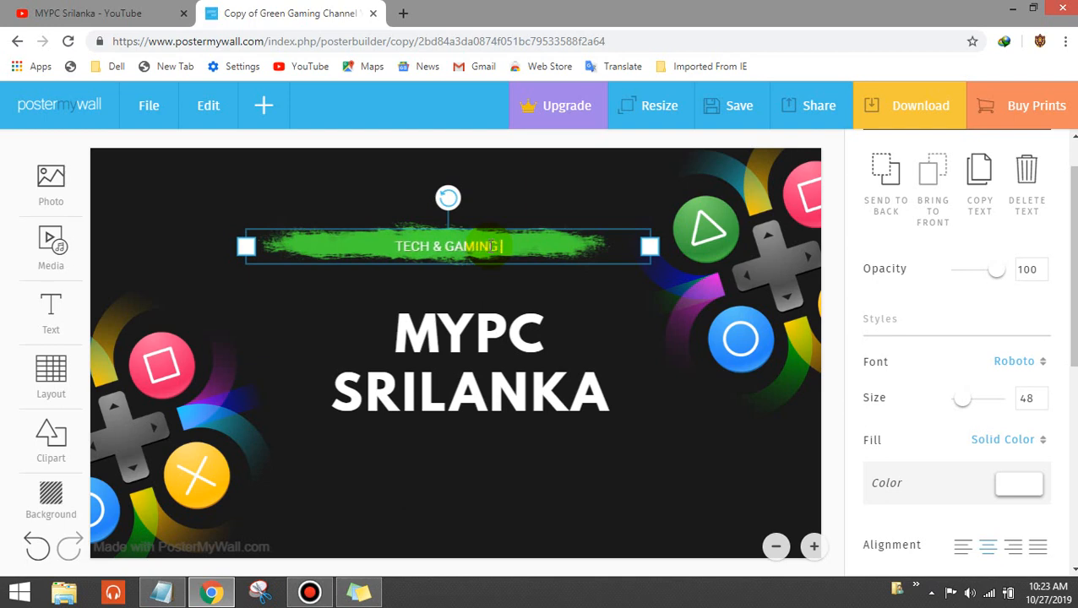
text(& SCINCE)
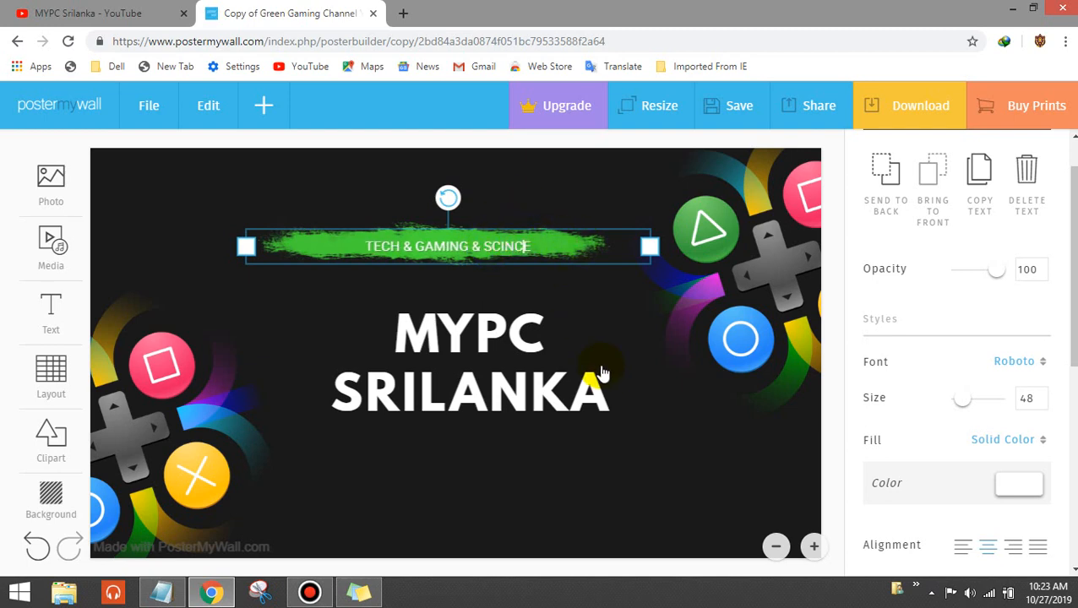
click(737, 301)
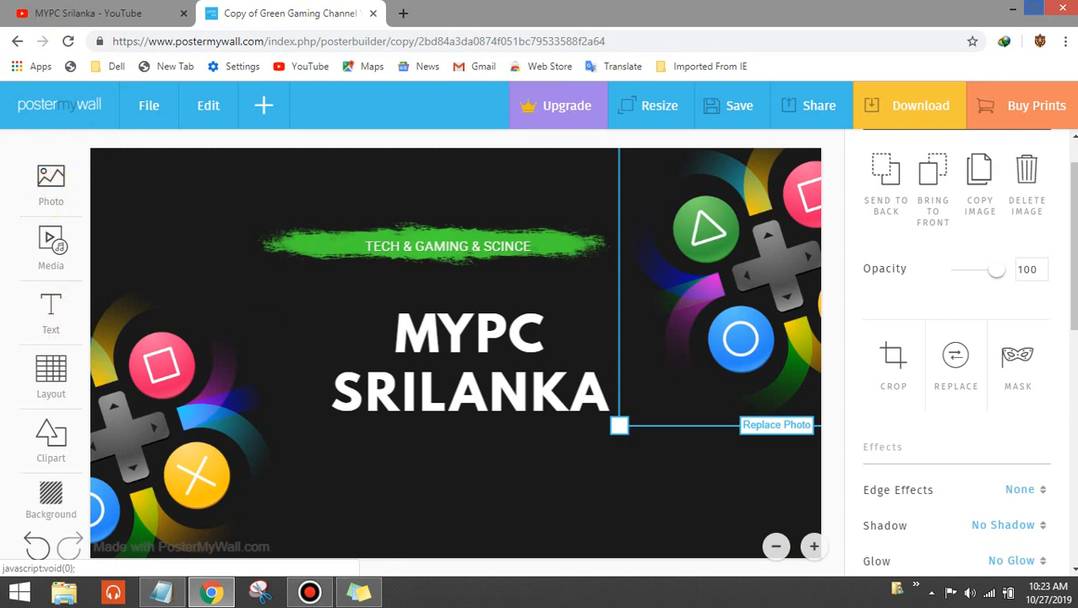
mouse_move(310, 245)
mouse_down()
mouse_move(329, 241)
mouse_move(309, 239)
mouse_up()
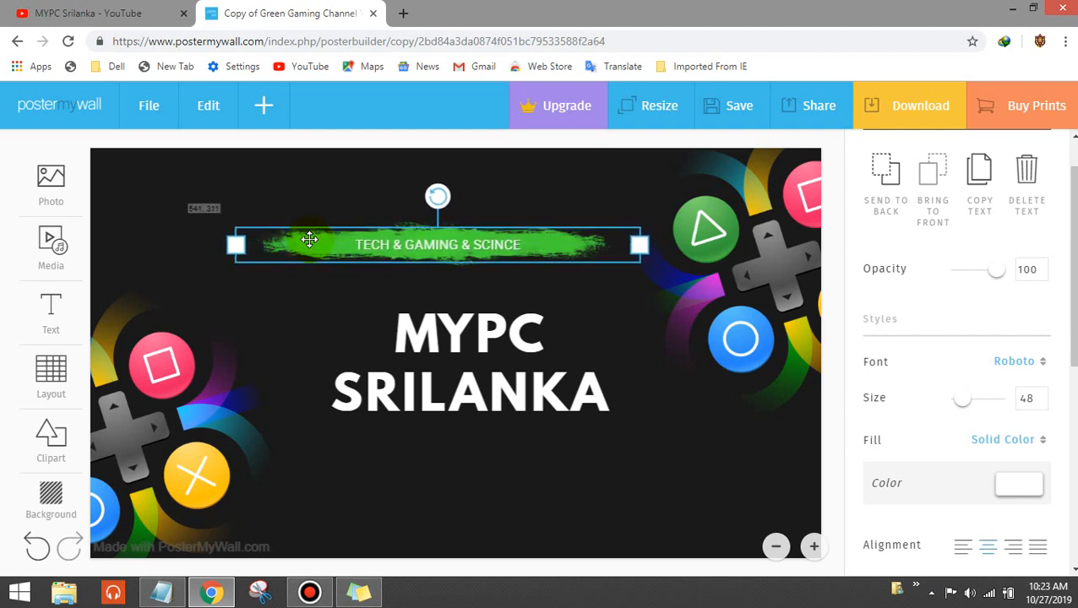
Set the text color of the "TECH & GAMING & SCINCE" line to blue.
click(402, 244)
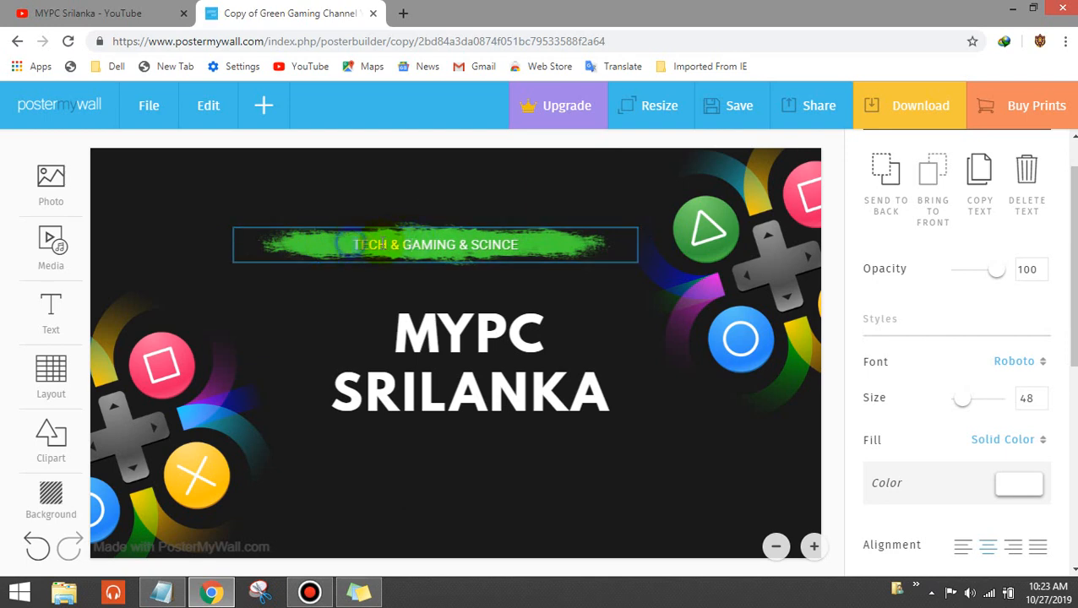
click(1020, 485)
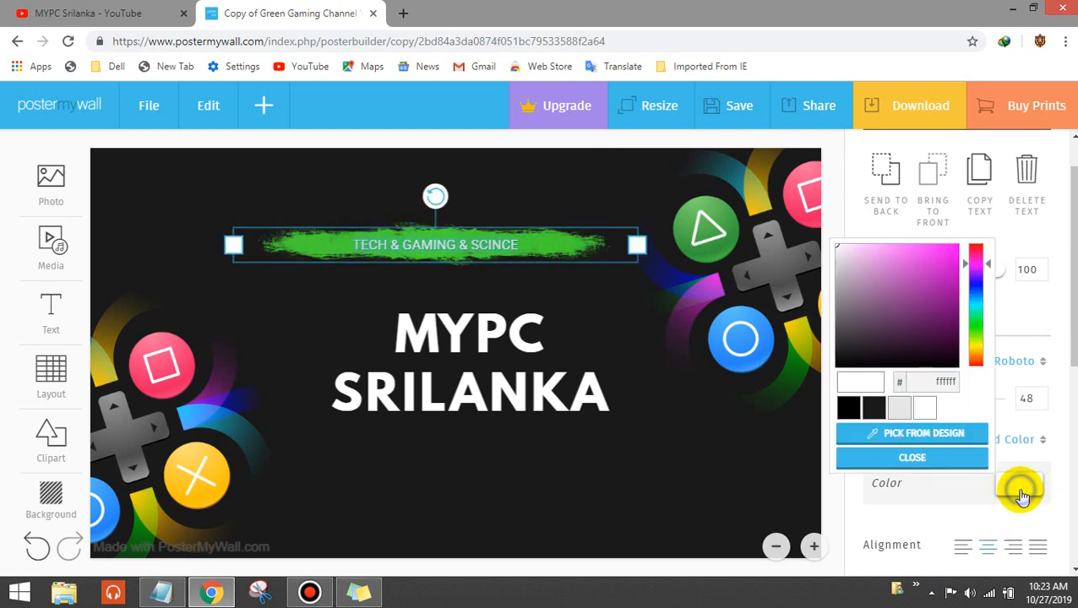
click(922, 330)
drag(904, 324, 925, 247)
click(977, 284)
click(953, 290)
click(654, 353)
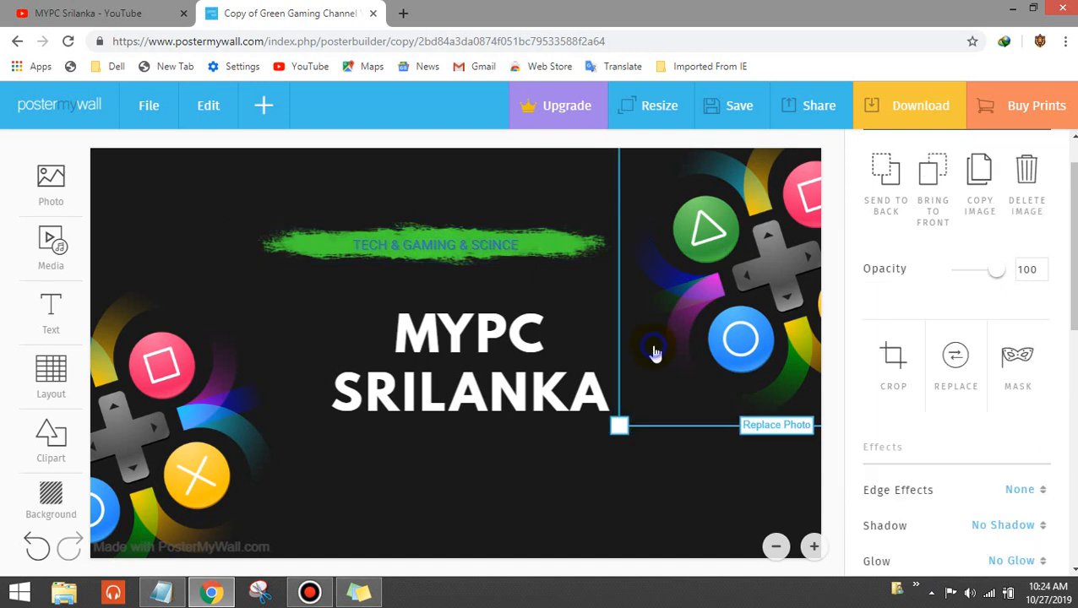
Set the text color of the "TECH & GAMING & SCINCE" line to red.
click(480, 251)
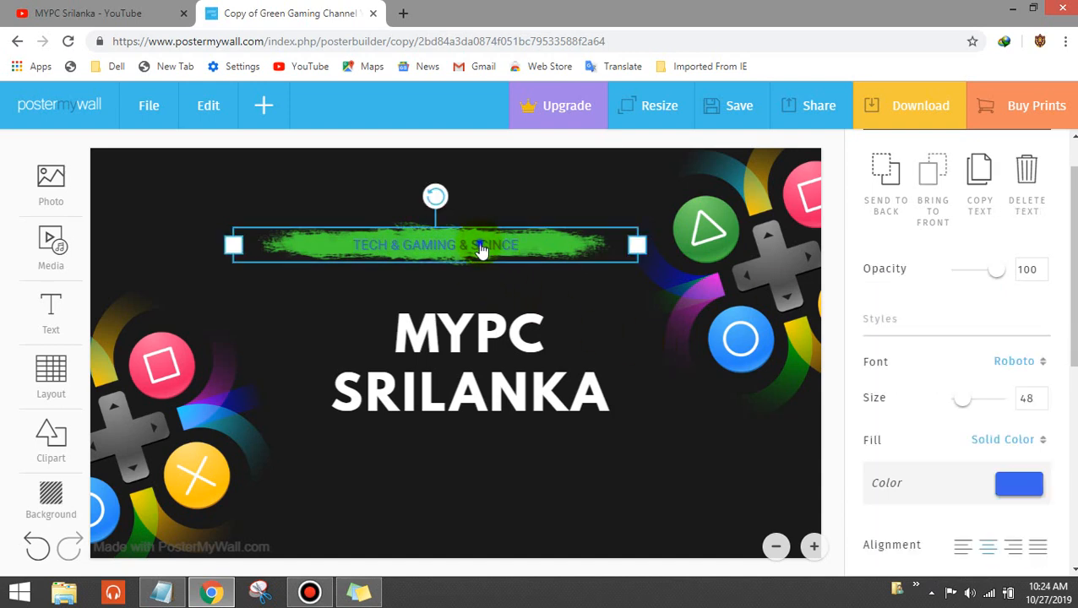
click(1009, 500)
click(973, 359)
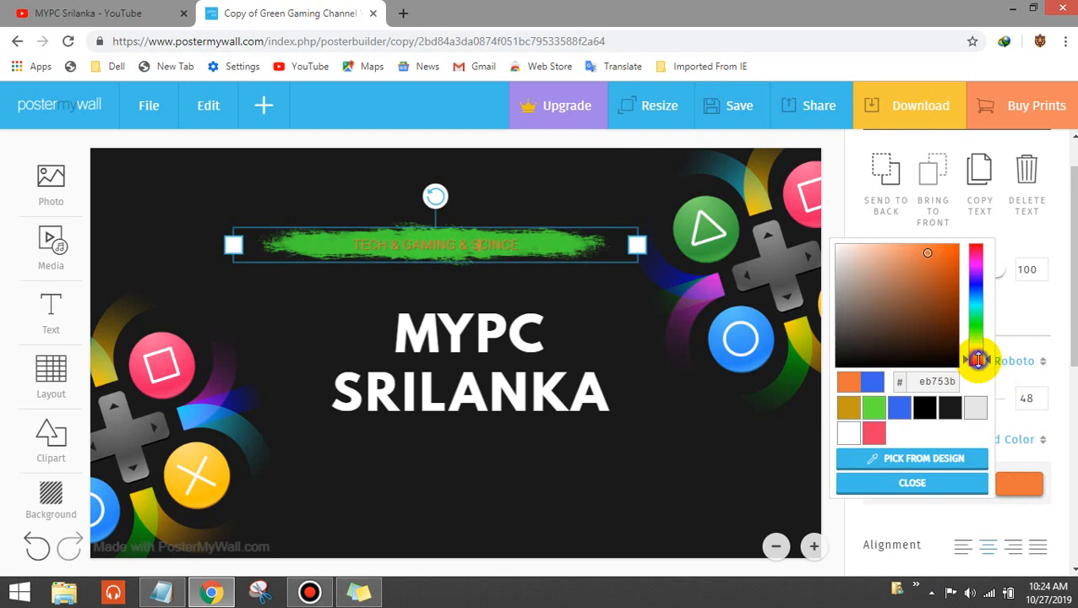
drag(977, 358, 981, 365)
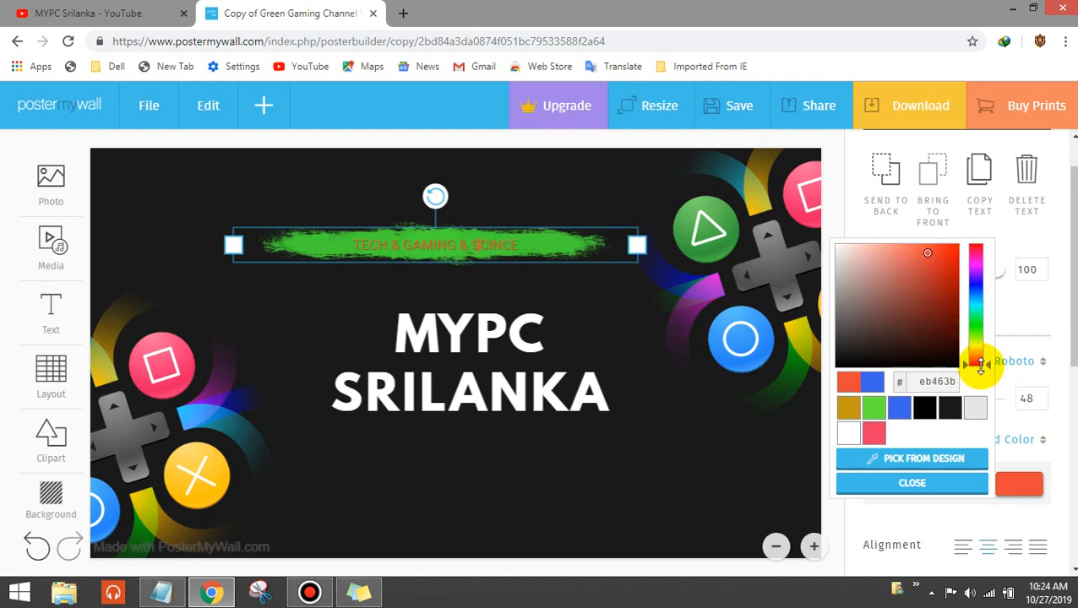
click(614, 289)
Center the "TECH & GAMING & SCINCE" line on the green brush stroke and move the title slightly left and up beneath it.
drag(484, 251, 471, 244)
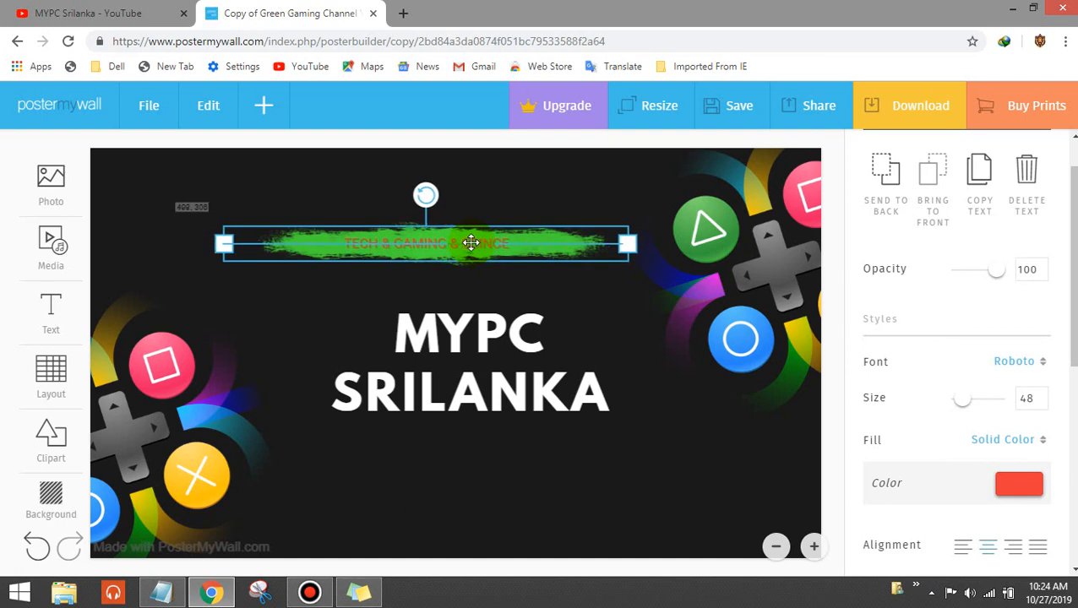
click(541, 311)
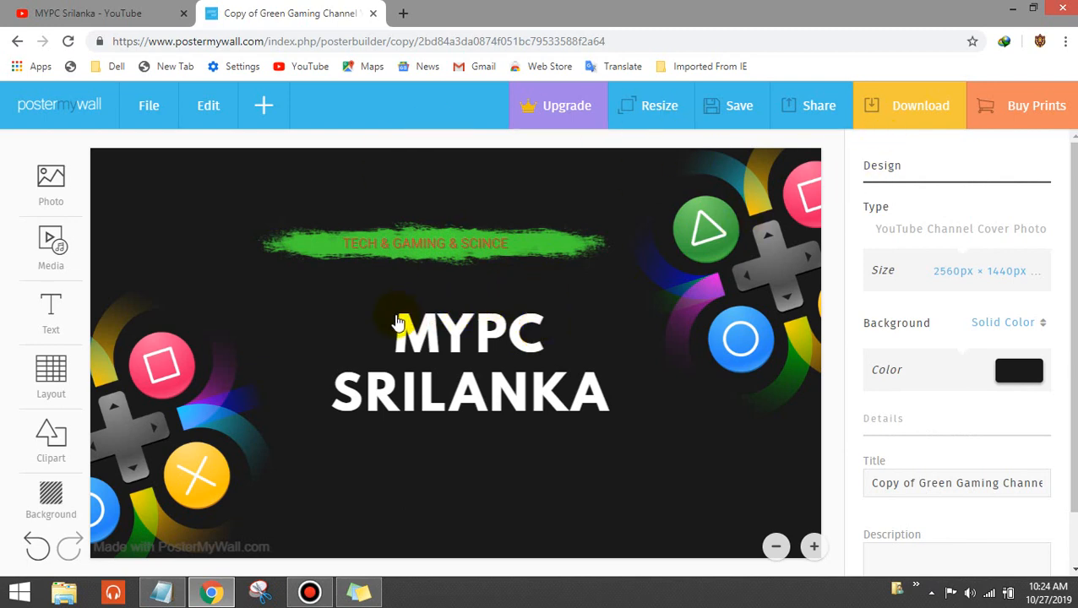
click(526, 244)
mouse_move(536, 246)
mouse_down()
mouse_move(546, 241)
mouse_move(534, 241)
mouse_up()
click(556, 247)
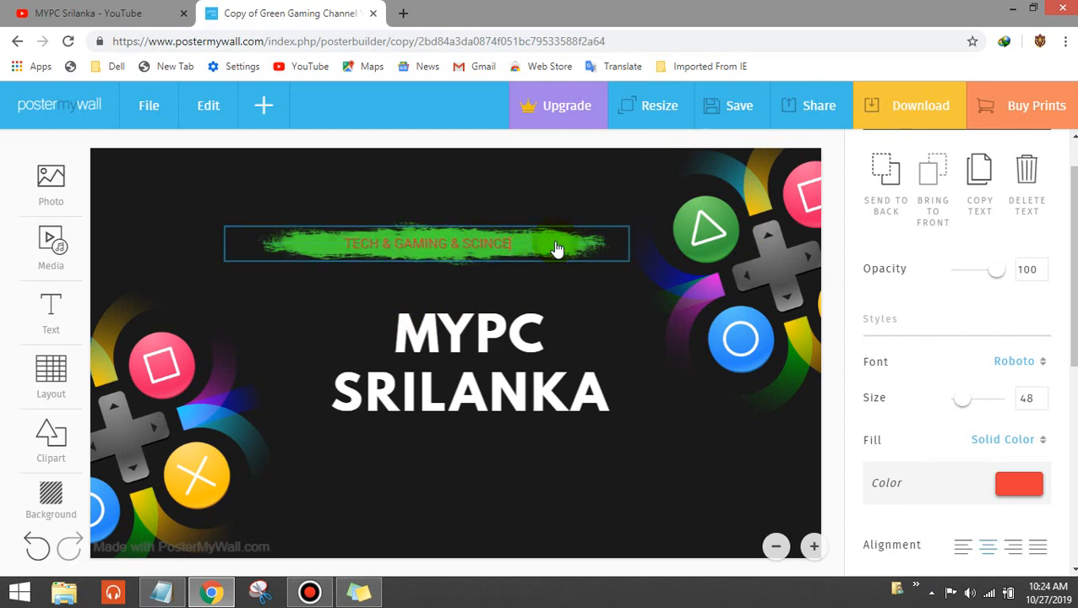
click(575, 325)
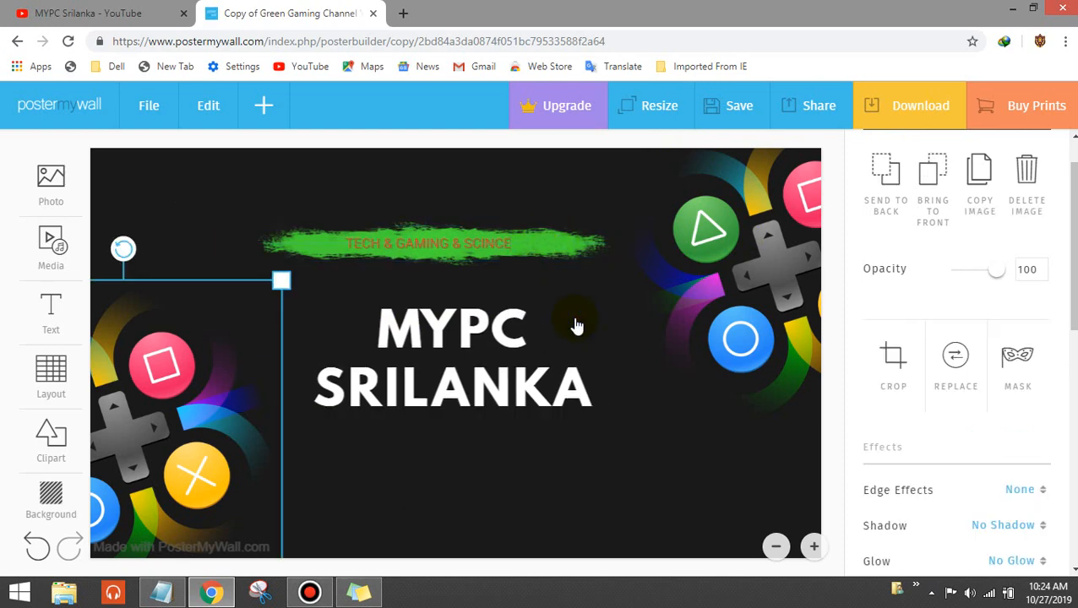
click(596, 298)
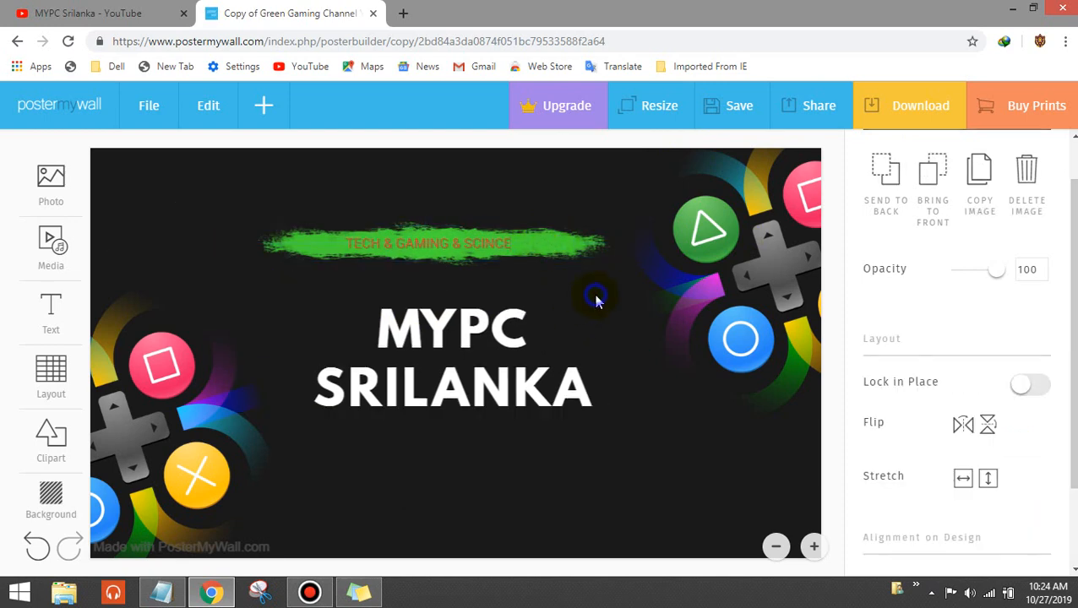
Add the MY PC lion logo from the previously uploaded photos to the banner design.
click(40, 193)
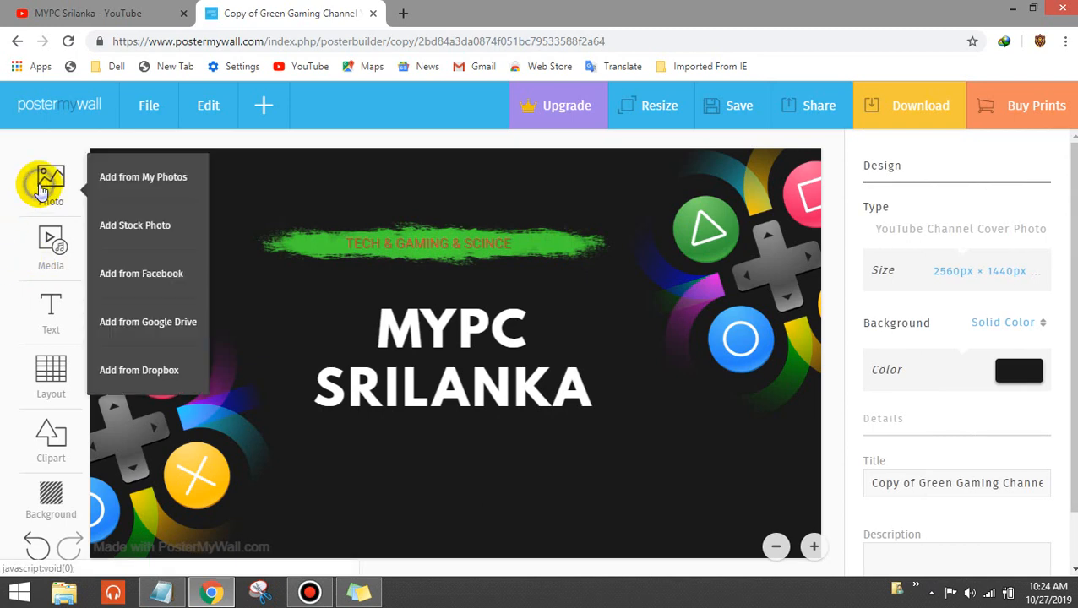
click(150, 198)
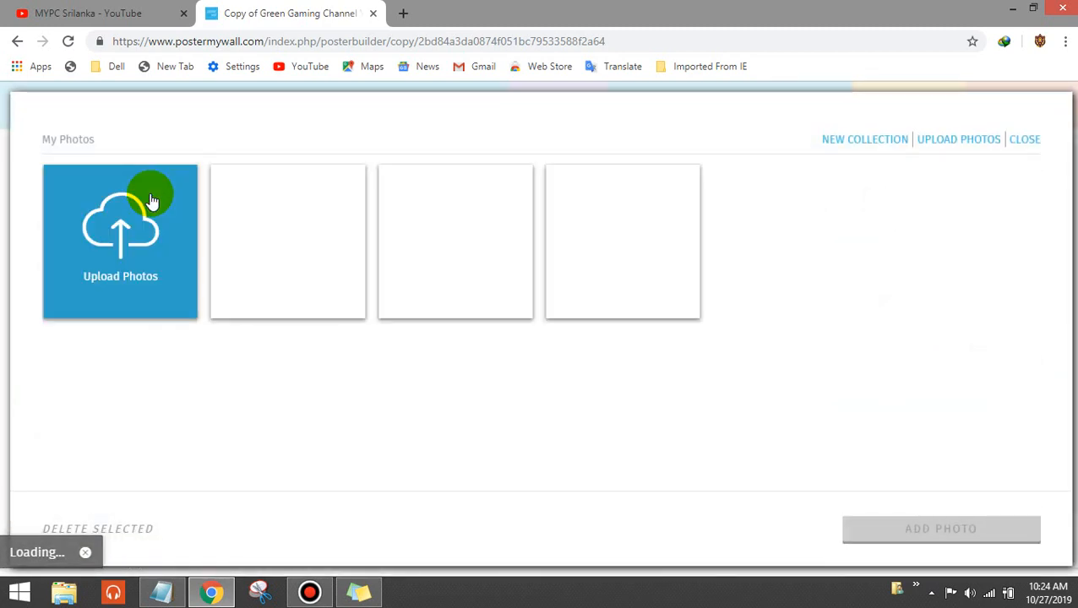
click(107, 281)
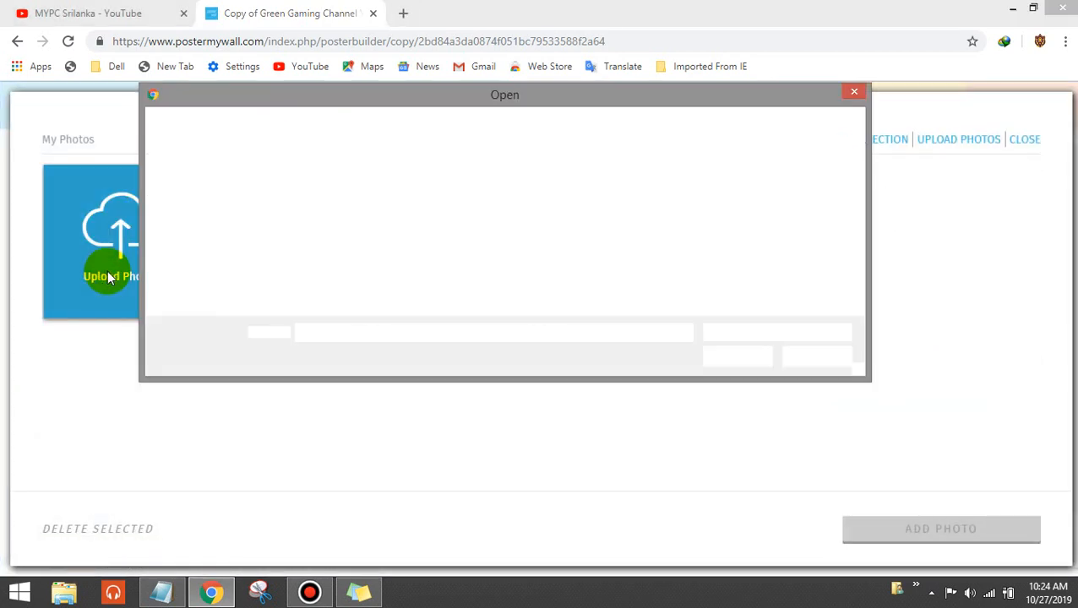
click(852, 92)
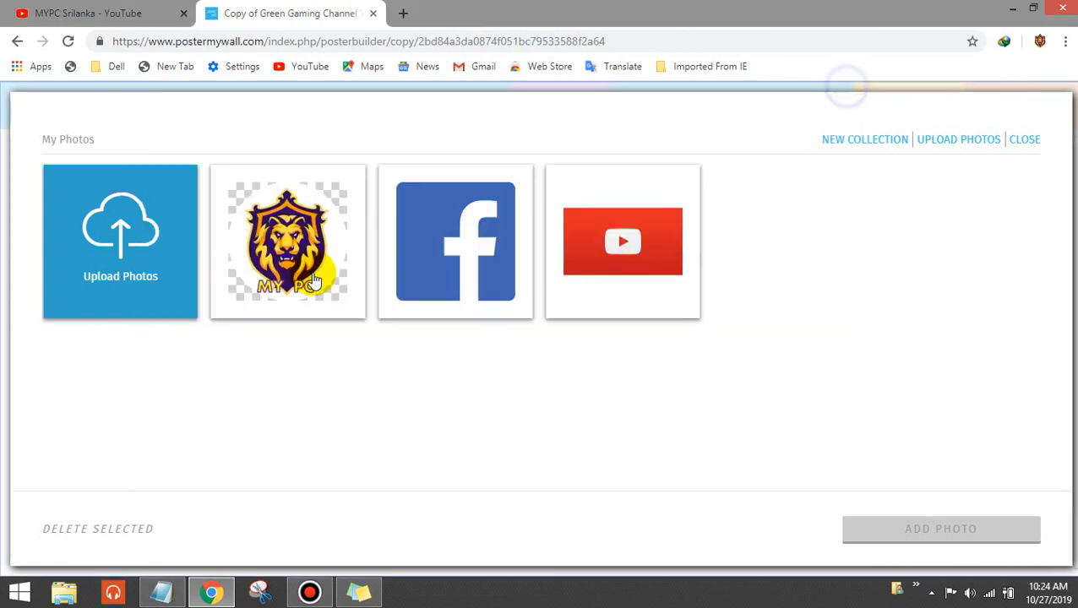
click(316, 257)
click(914, 531)
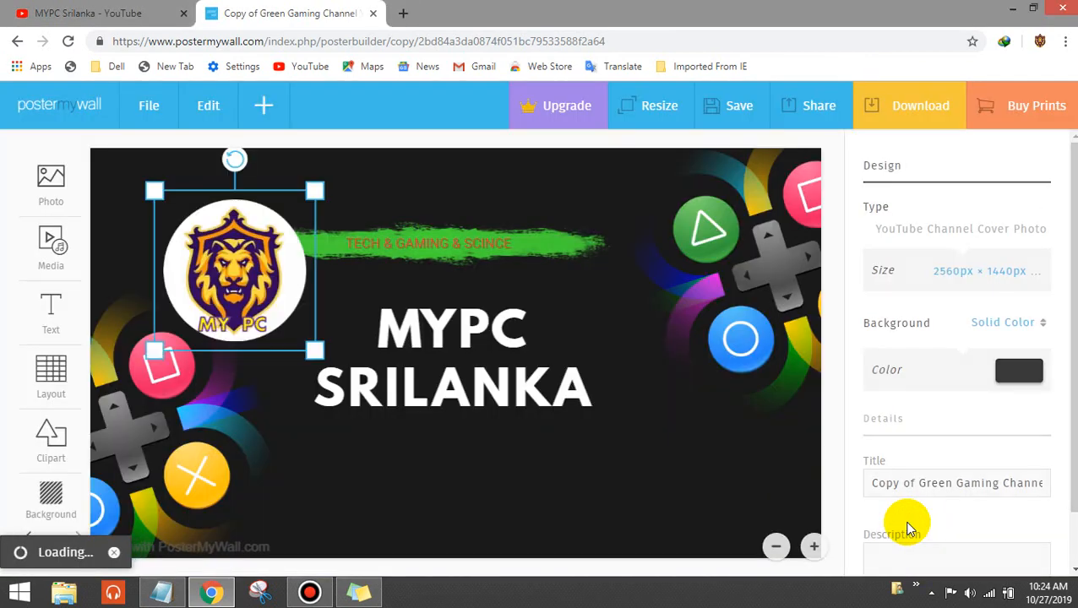
Move the lion logo to the lower-right corner of the banner and deselect it.
drag(222, 247, 713, 486)
click(503, 452)
click(693, 480)
click(589, 501)
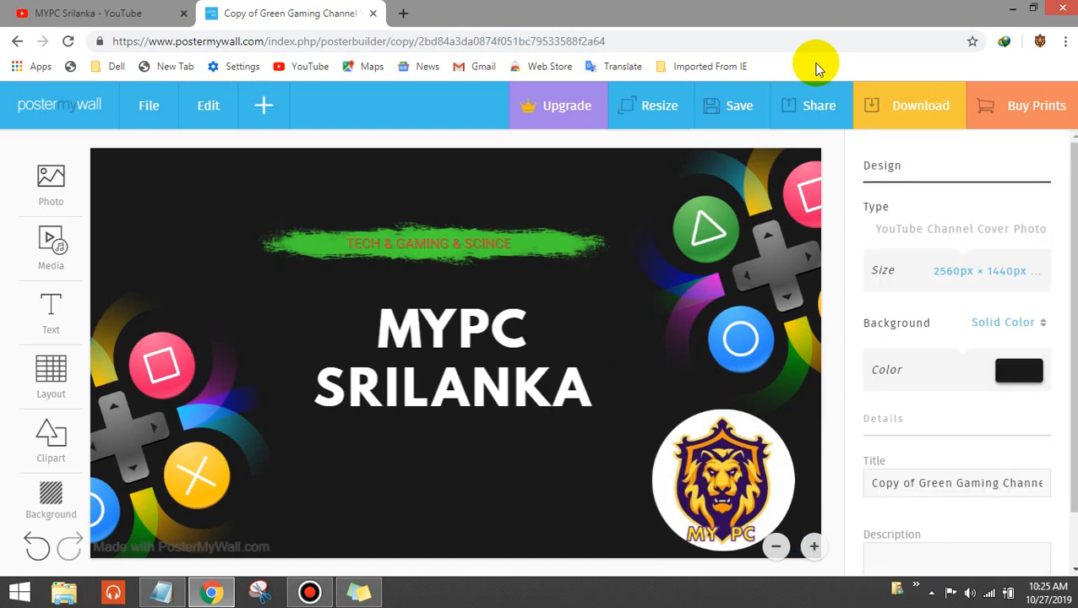
Save the banner design and download it as the free Basic Quality image.
click(730, 120)
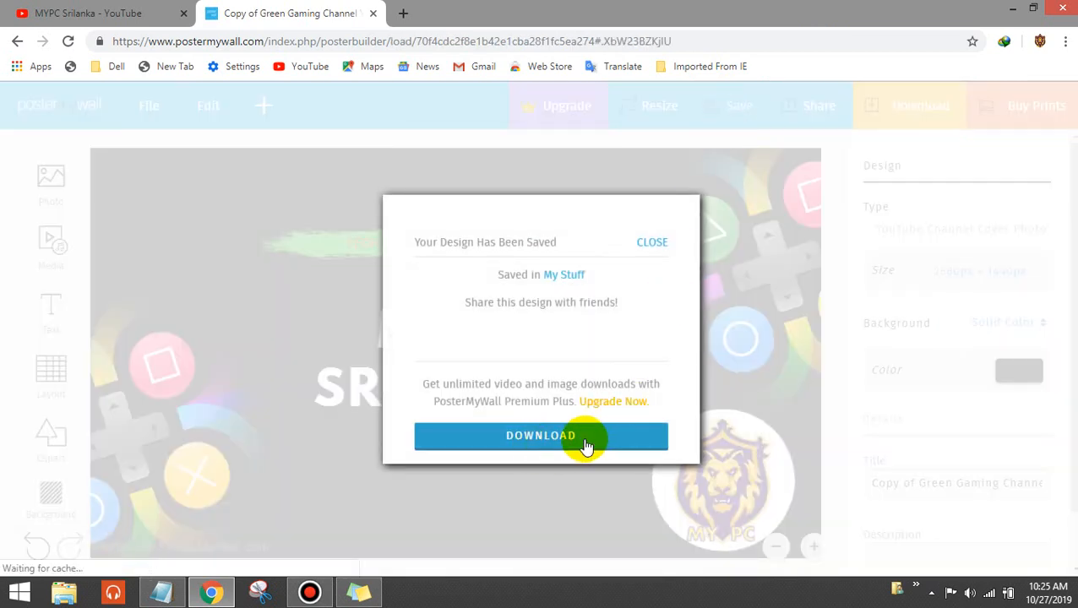
click(541, 436)
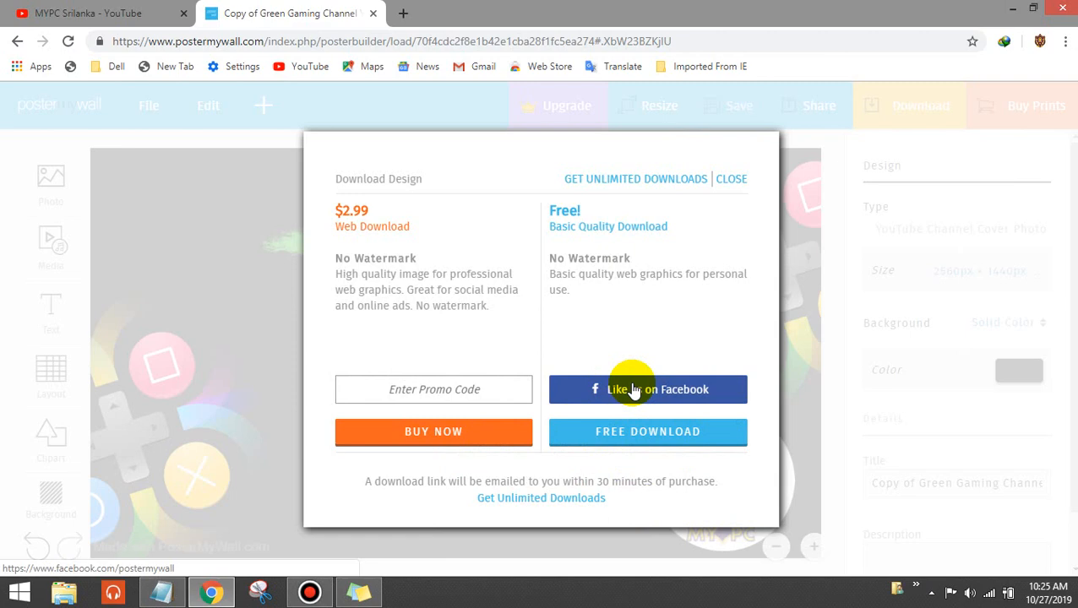
click(638, 441)
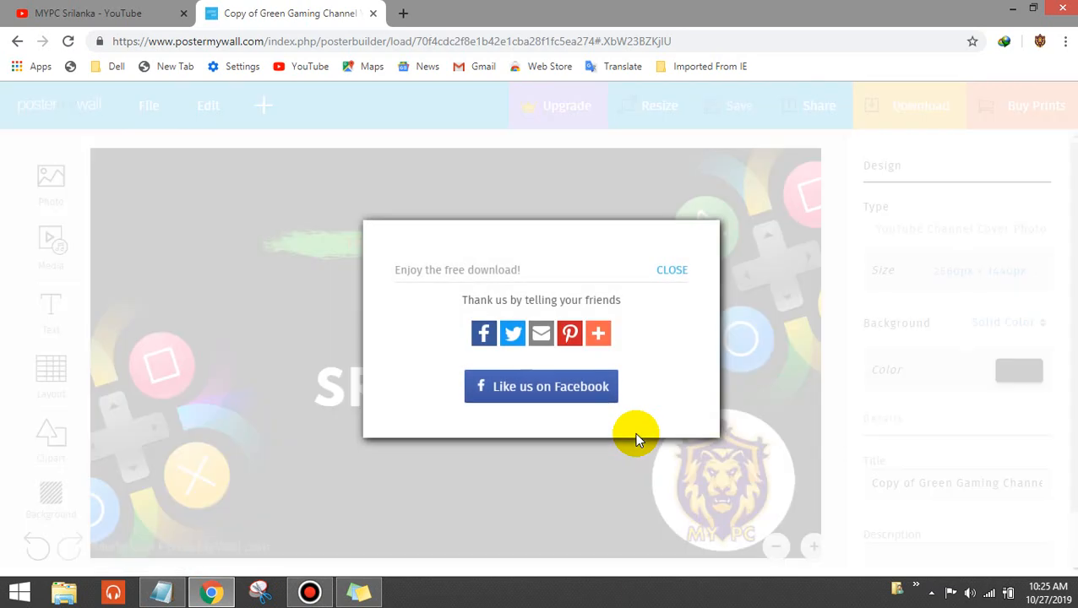
Dismiss the sharing dialog, view the downloaded banner image in the photo viewer, and close the viewer.
click(108, 564)
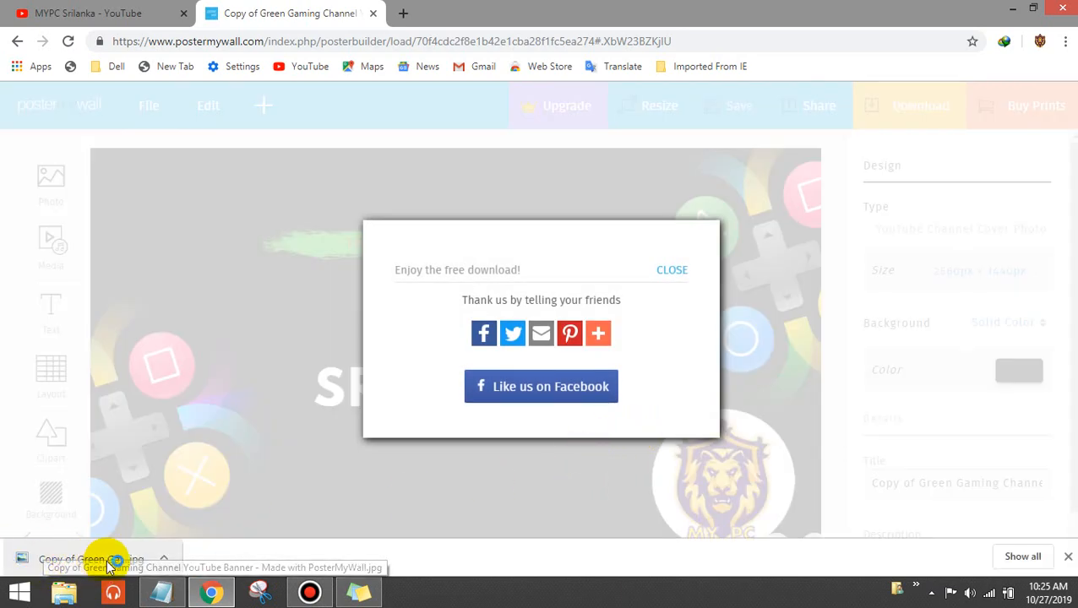
click(672, 258)
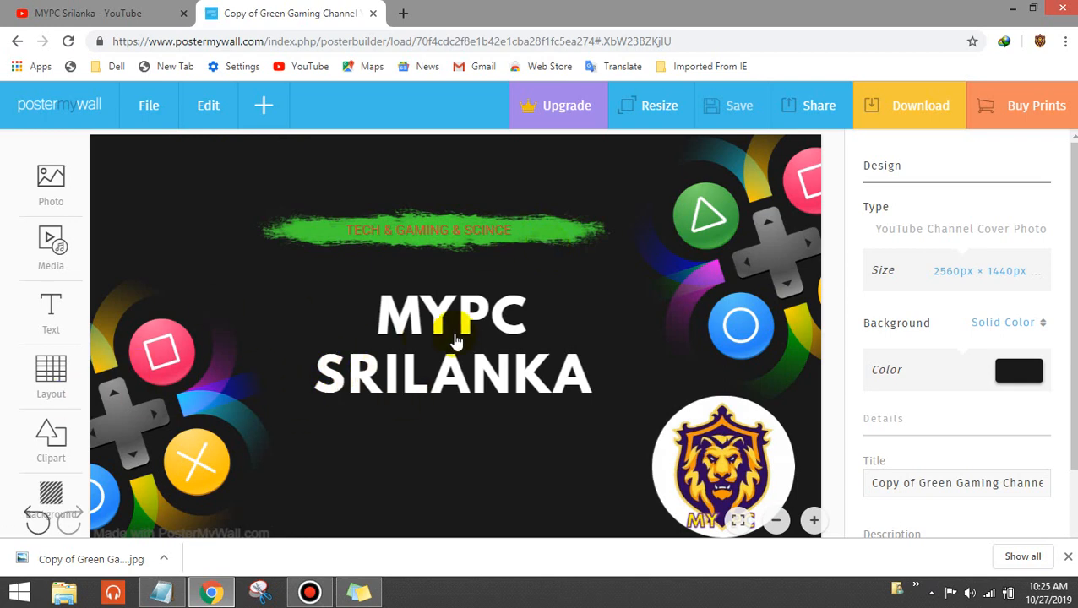
click(165, 563)
click(187, 456)
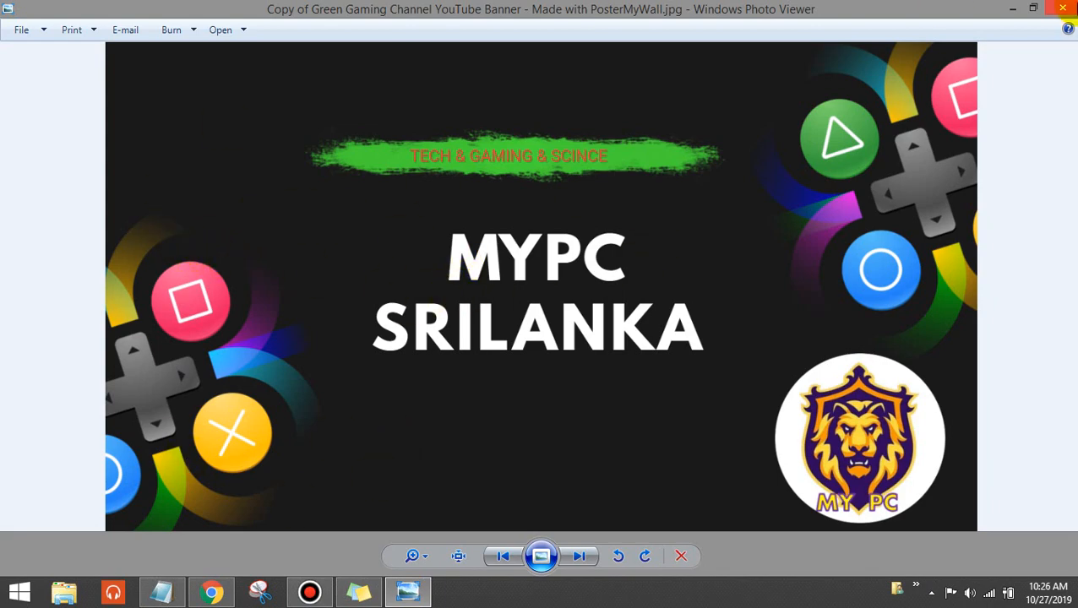
click(1063, 7)
Switch to the MYPC Srilanka YouTube channel and upload "Copy of Green Gaming Channel YouTube Banner - Made with PosterMyWall.jpg" as its channel art.
click(137, 13)
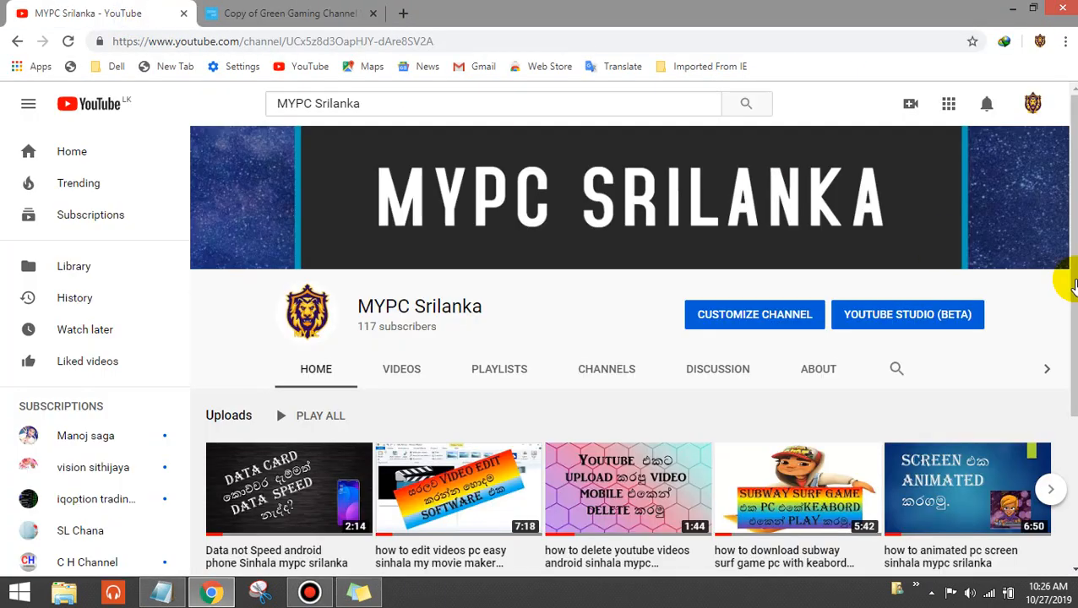
click(1034, 163)
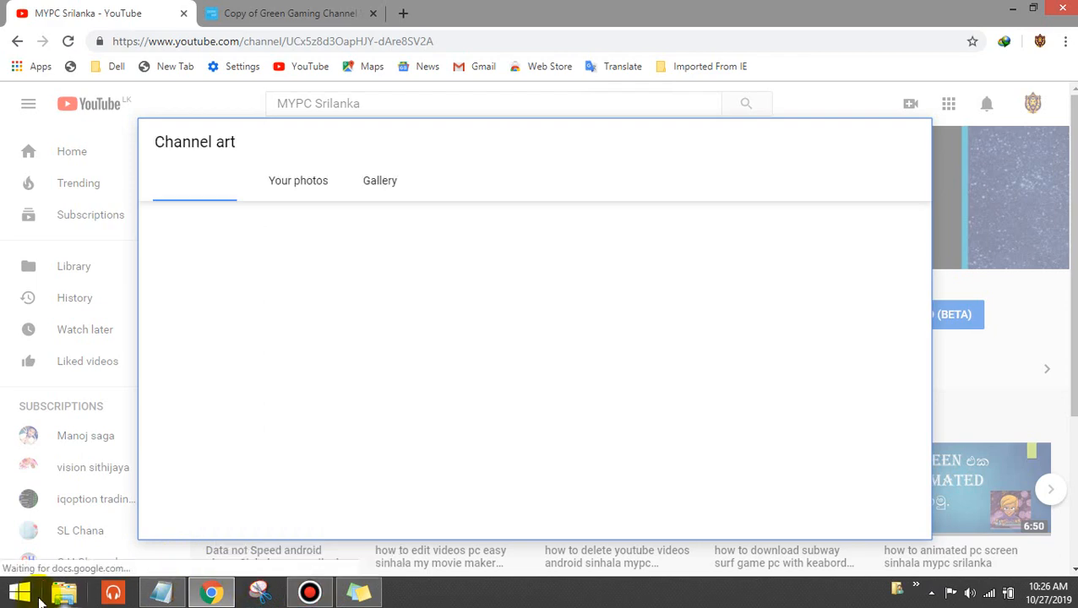
click(534, 369)
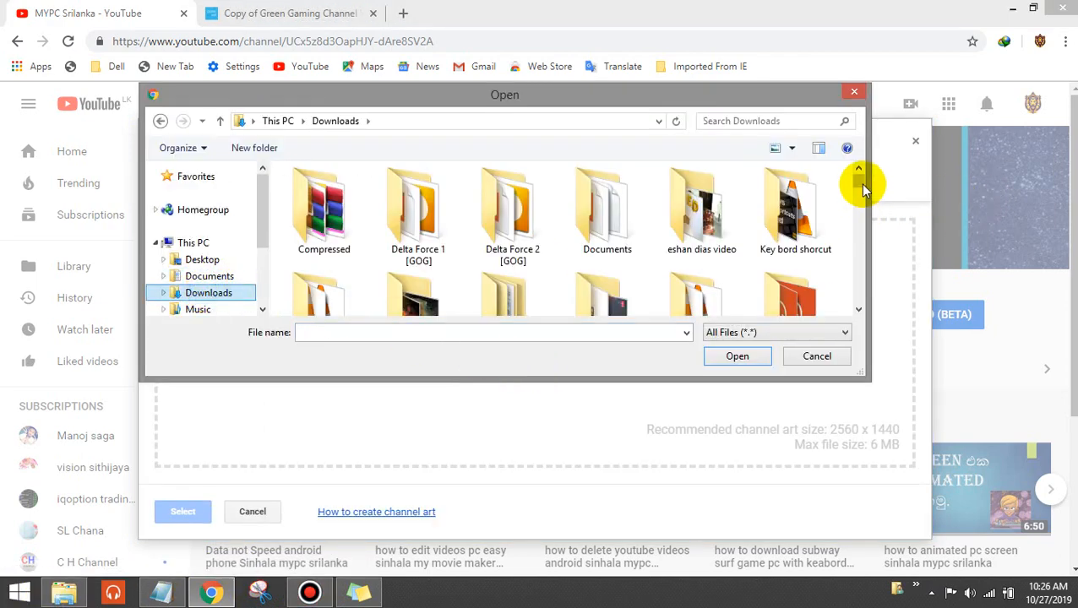
drag(858, 181, 851, 236)
click(783, 269)
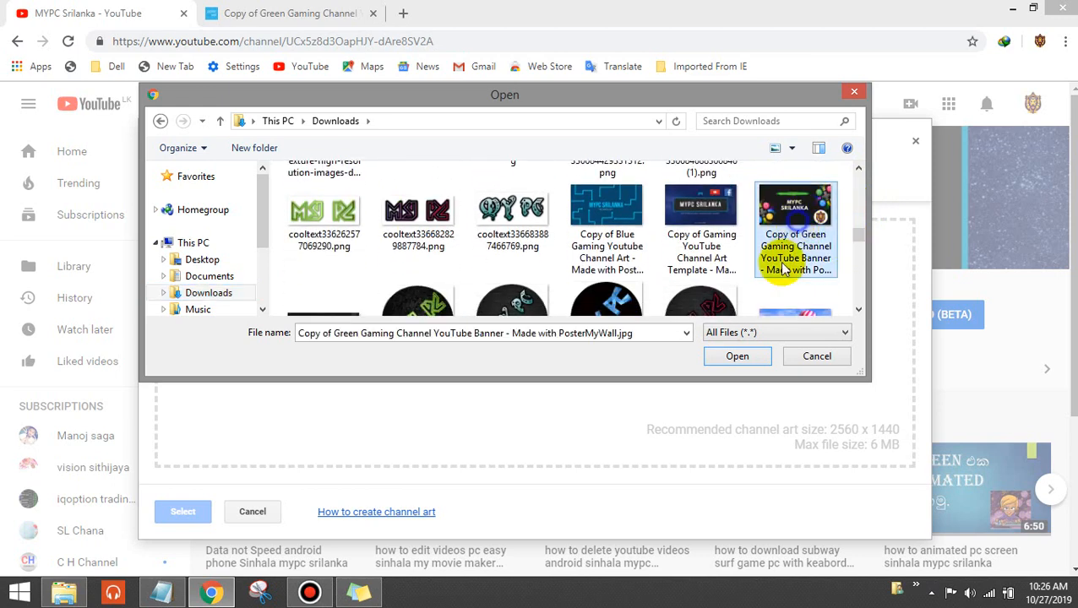
click(734, 356)
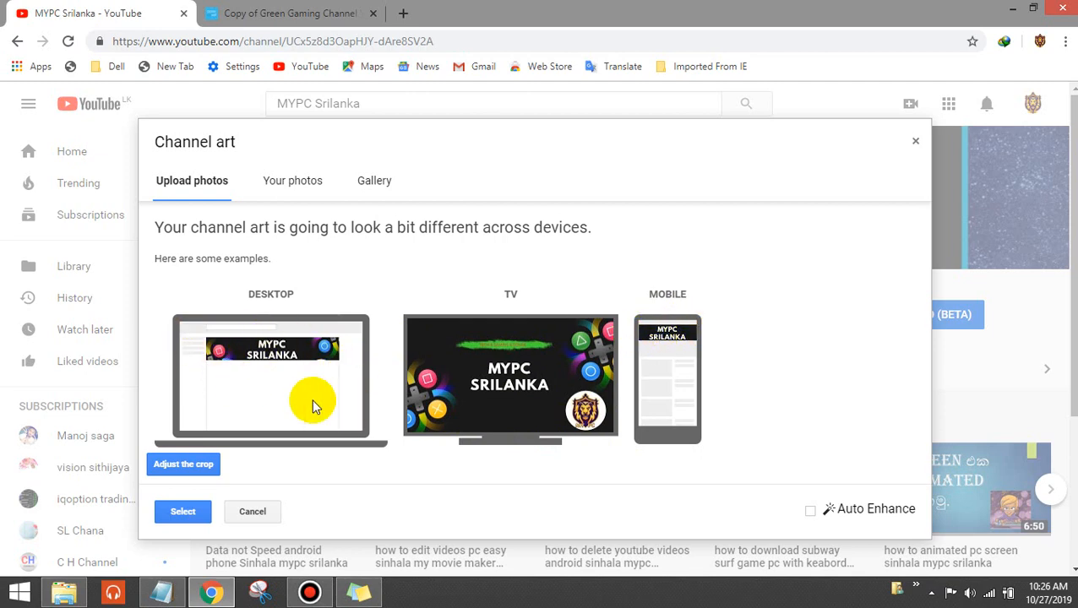
Adjust the channel art crop to cover the full image, with MYPC SRILANKA in the visible strip, and apply it.
click(179, 473)
drag(572, 379, 433, 342)
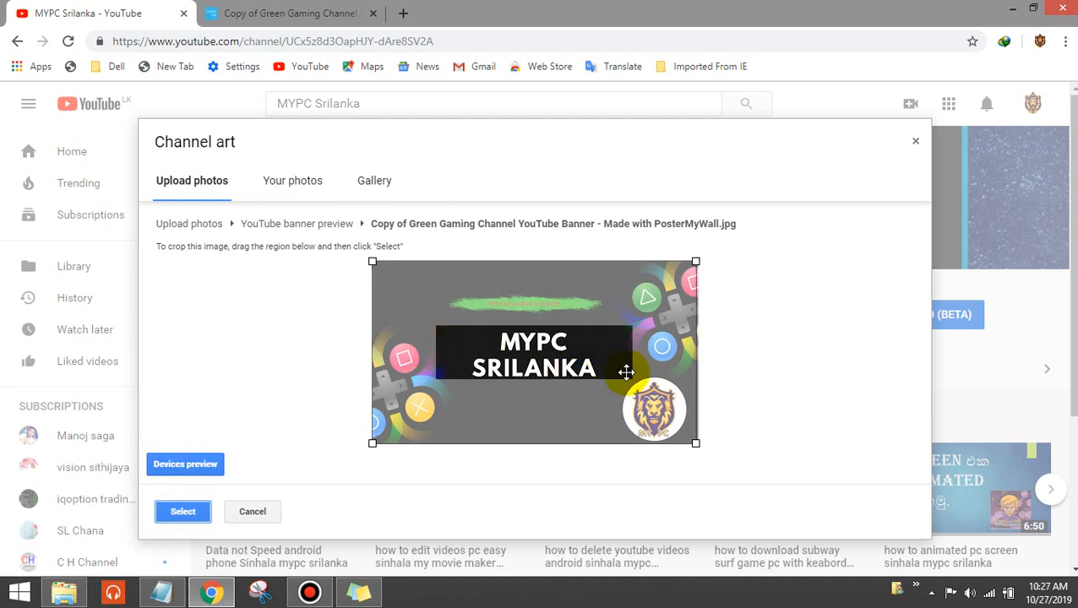
drag(680, 410, 698, 445)
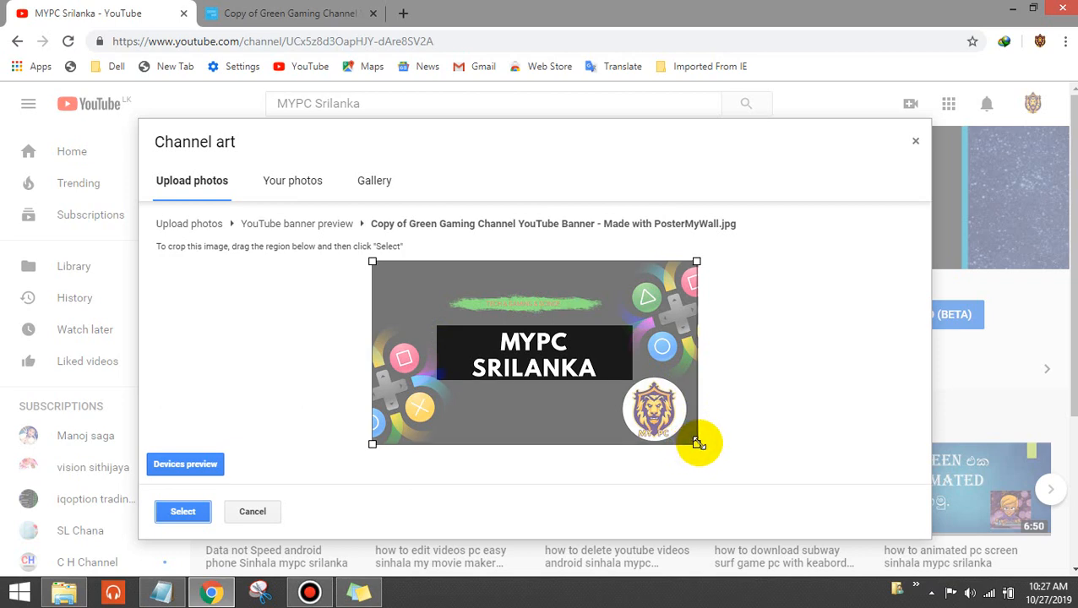
click(181, 510)
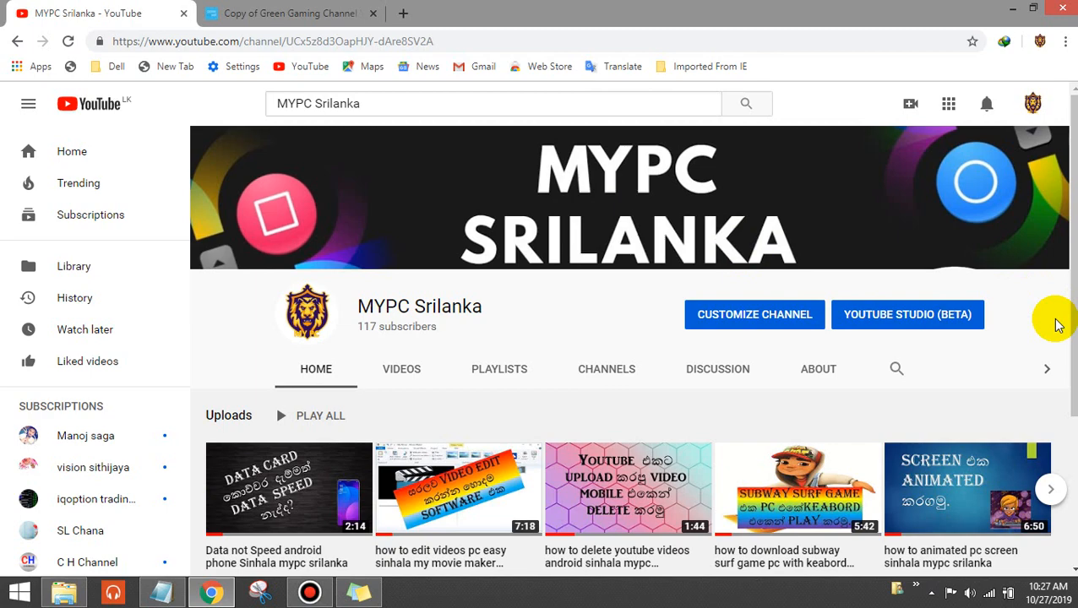
Check the new banner on the channel's home and videos pages, and minimize the browser window.
scroll(1053, 321, down, 2)
scroll(1053, 321, up, 2)
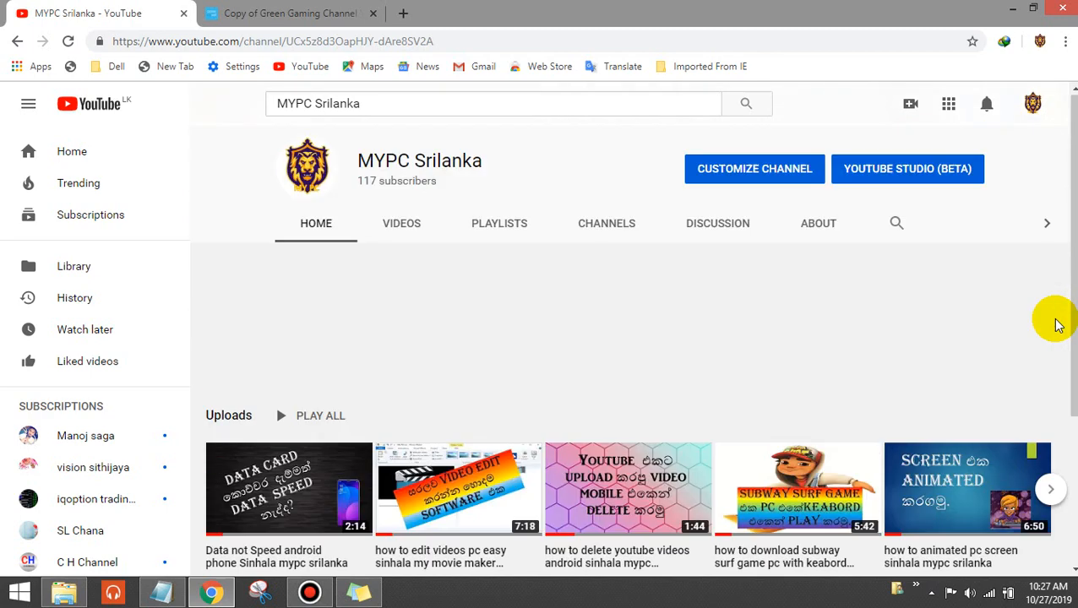
click(419, 380)
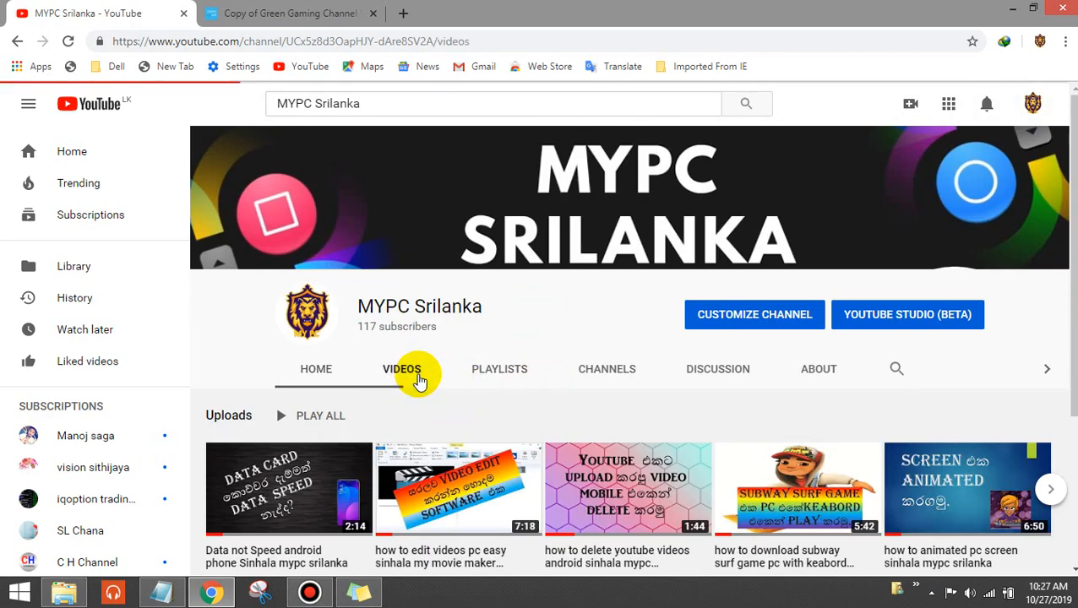
drag(488, 307, 425, 307)
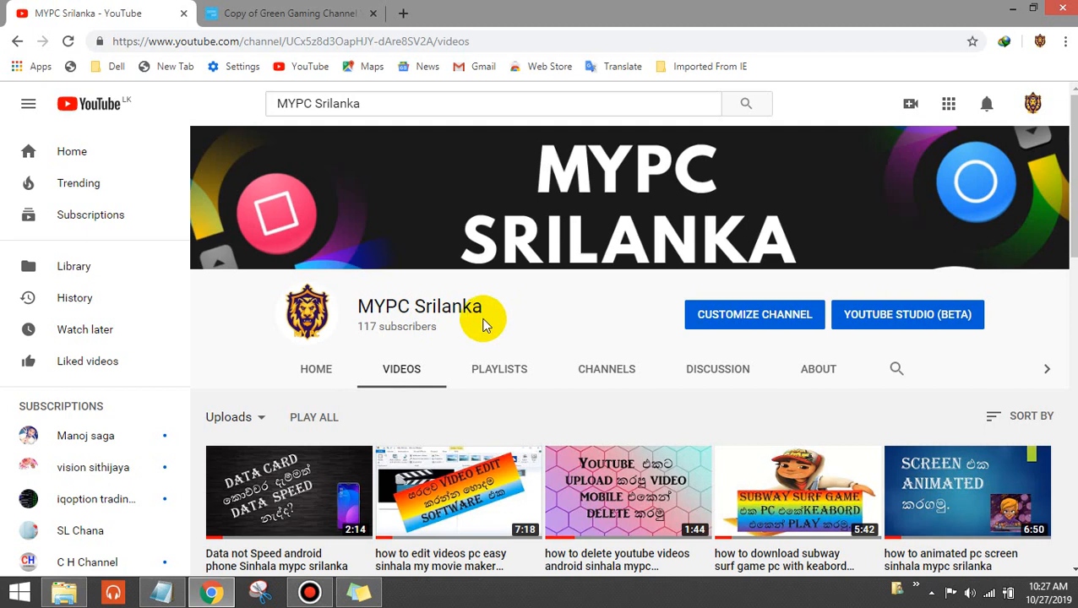
click(1012, 9)
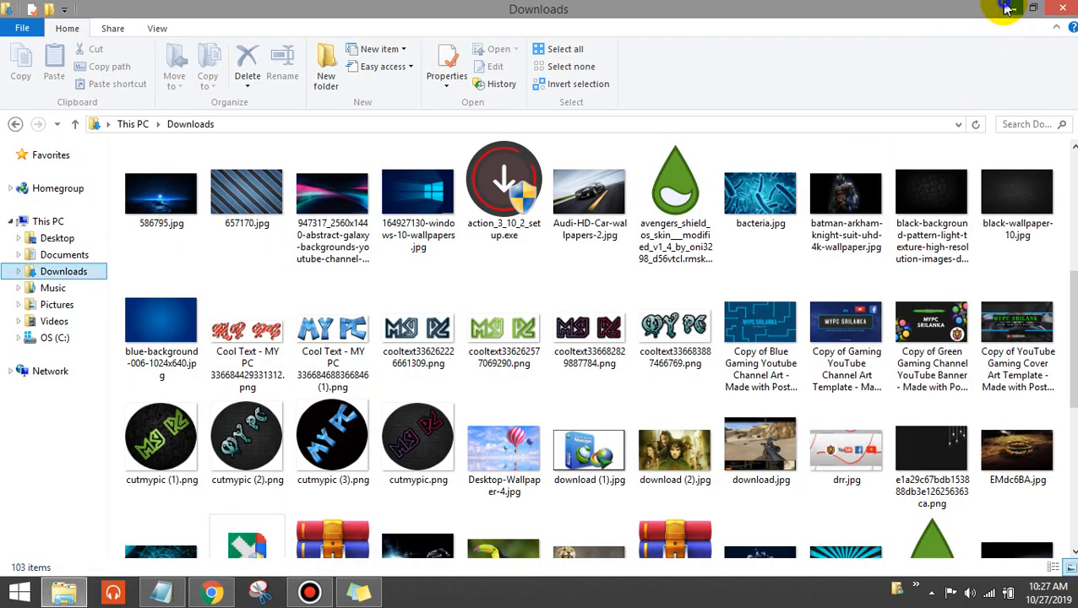